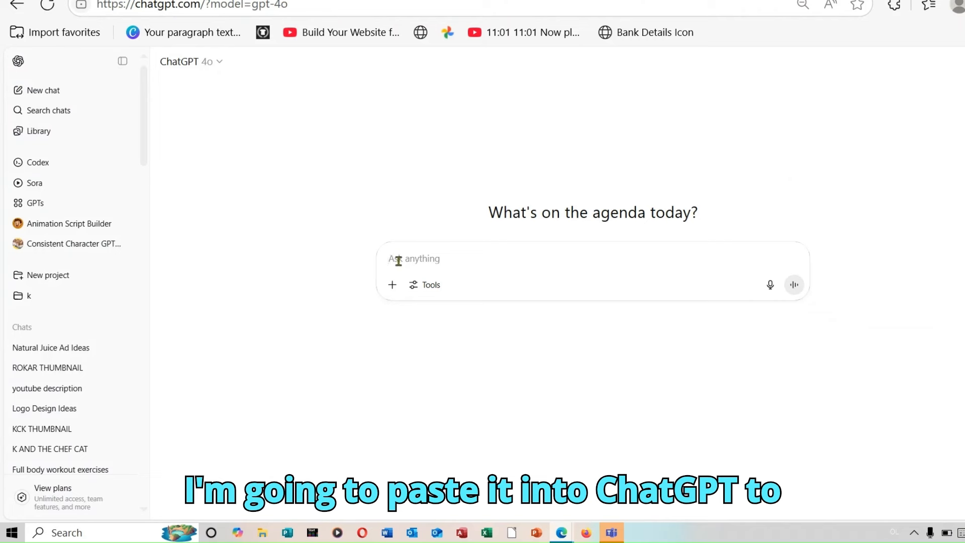
- Paste and send the copied prompt asking for 10 natural fruits perfect for juice ads on a metallic can label or commercial
right_click(398, 262)
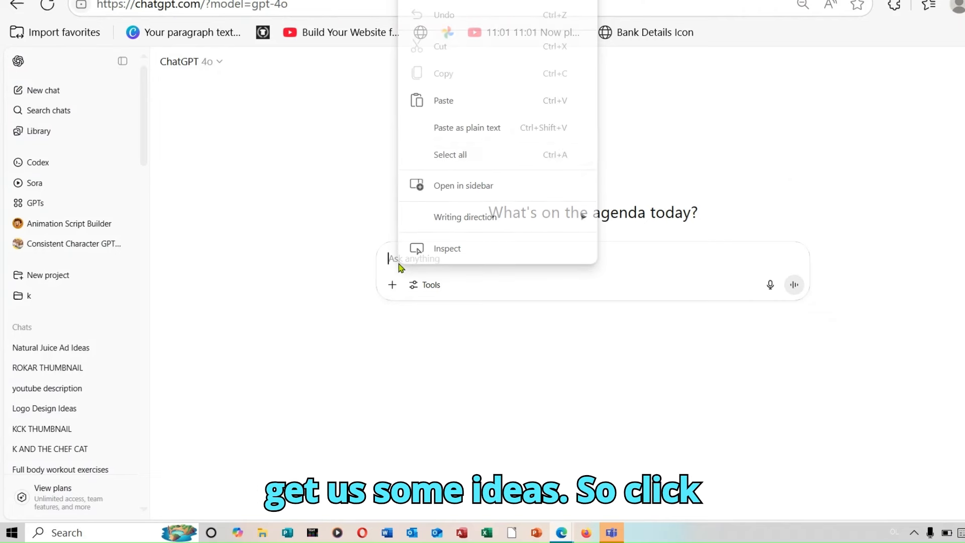
left_click(494, 101)
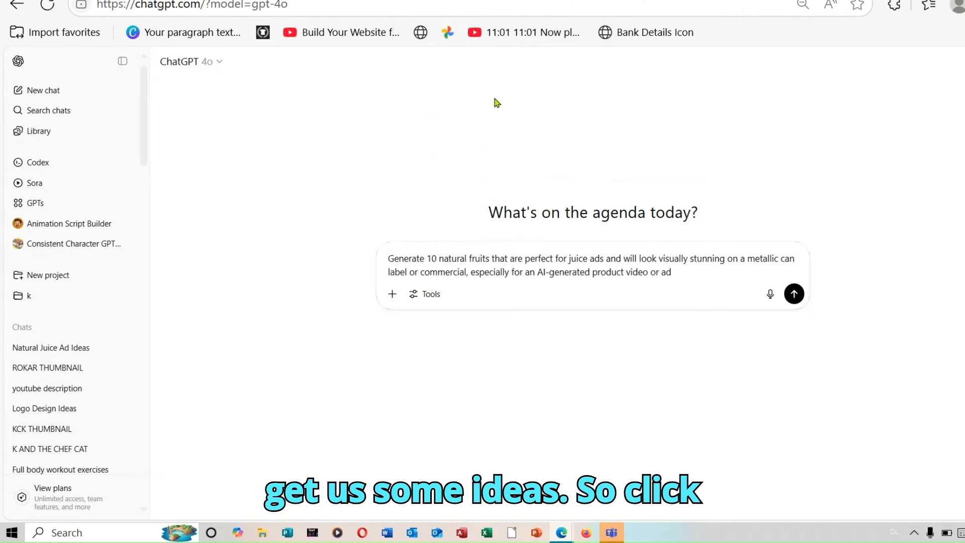
left_click(793, 295)
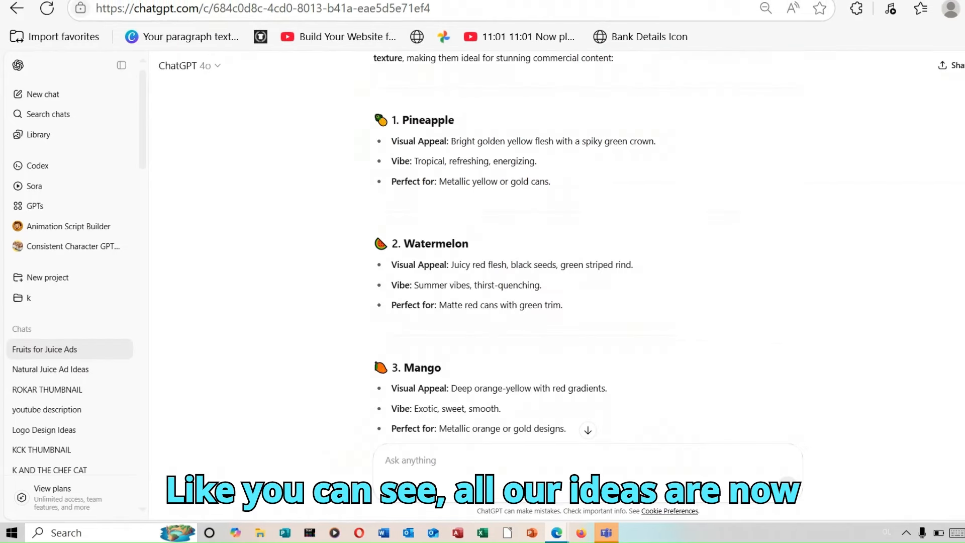
- Read through the ten fruit ideas, comparing each one's visual appeal, vibe and suggested can design
scroll(513, 242, "down", 5)
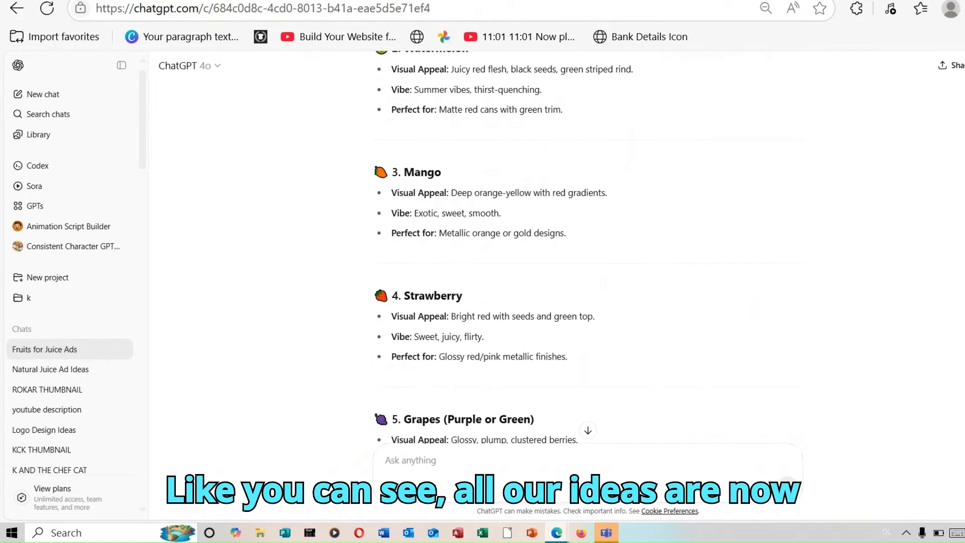
scroll(588, 241, "down", 4)
scroll(588, 241, "down", 5)
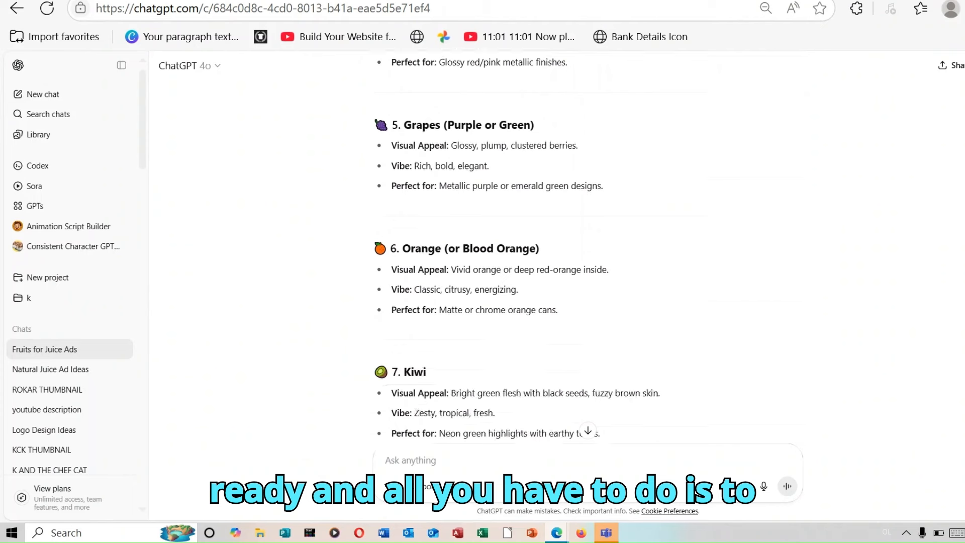
scroll(589, 241, "down", 6)
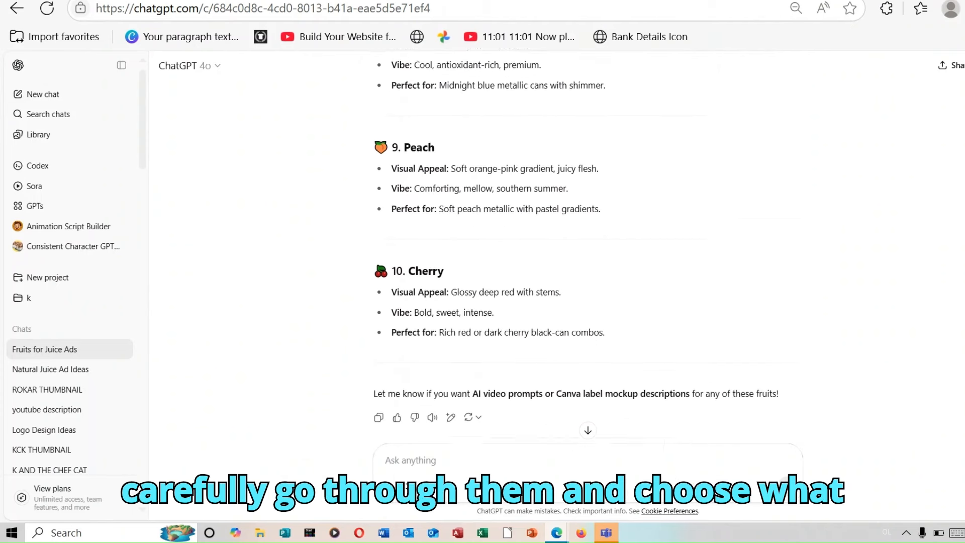
scroll(588, 241, "up", 9)
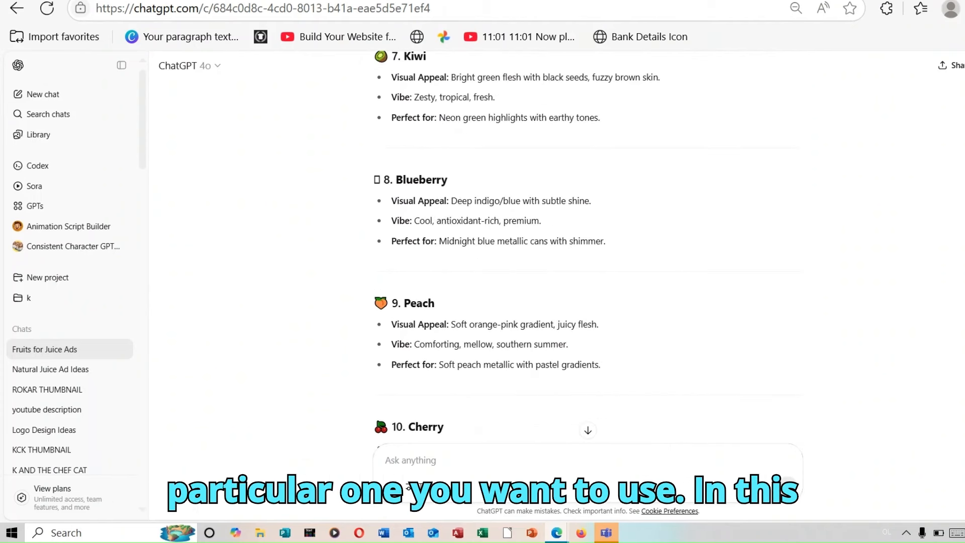
scroll(483, 223, "up", 4)
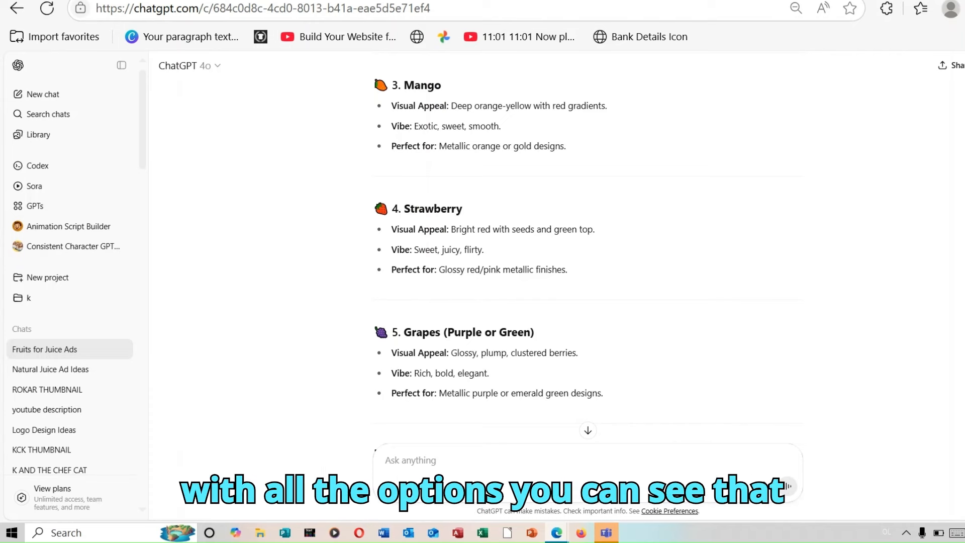
scroll(588, 251, "down", 3)
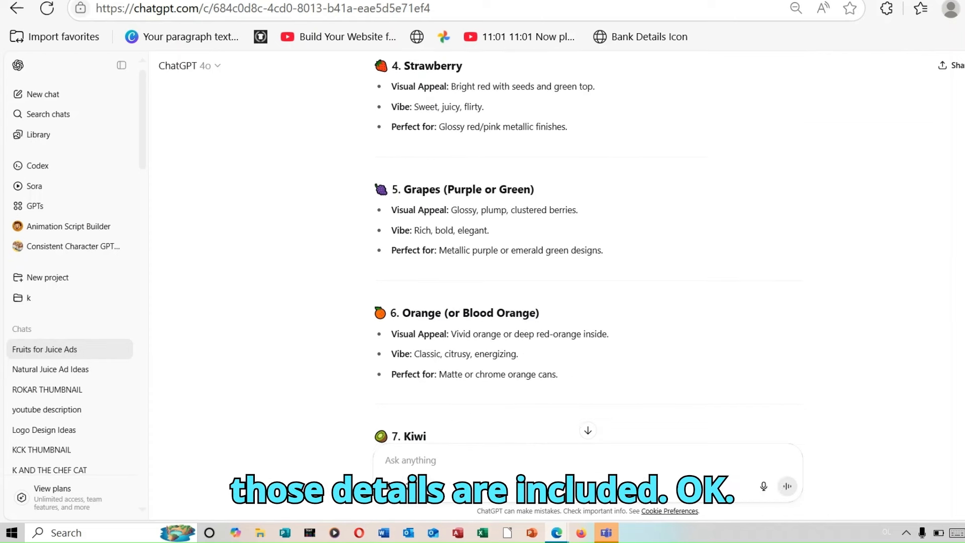
scroll(522, 250, "up", 3)
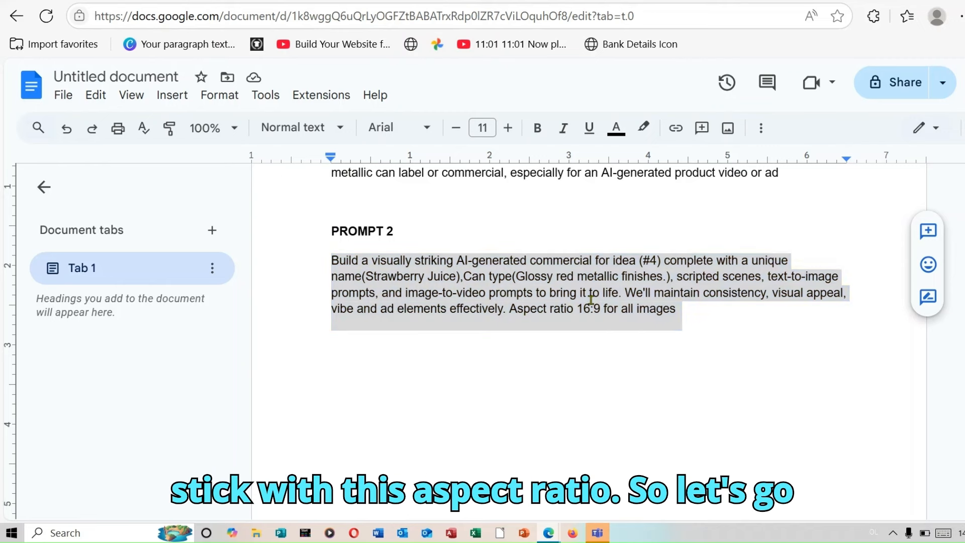
- Copy the Prompt 2 text for idea #4 (Strawberry Juice) from the Google Docs document and send it in the ChatGPT chat
right_click(591, 299)
left_click(649, 178)
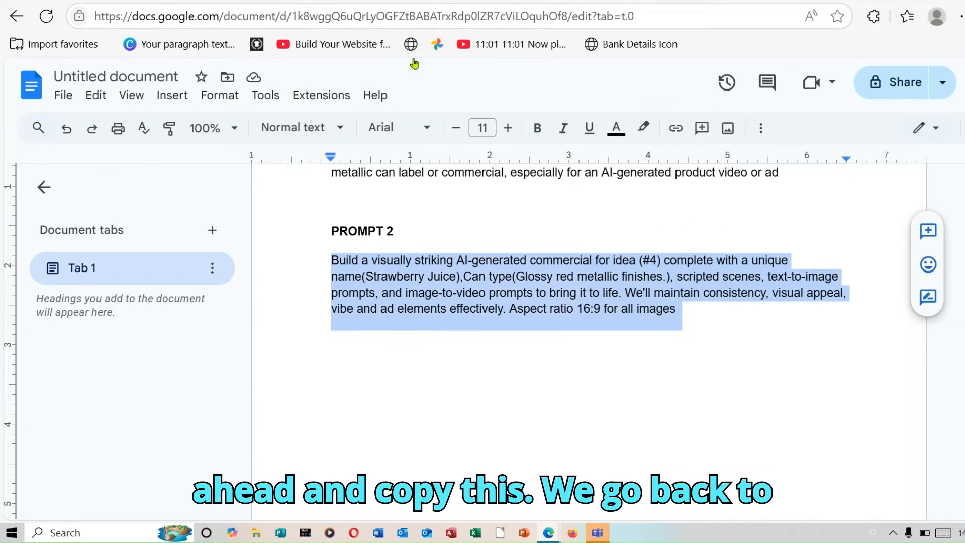
key("ctrl+Tab")
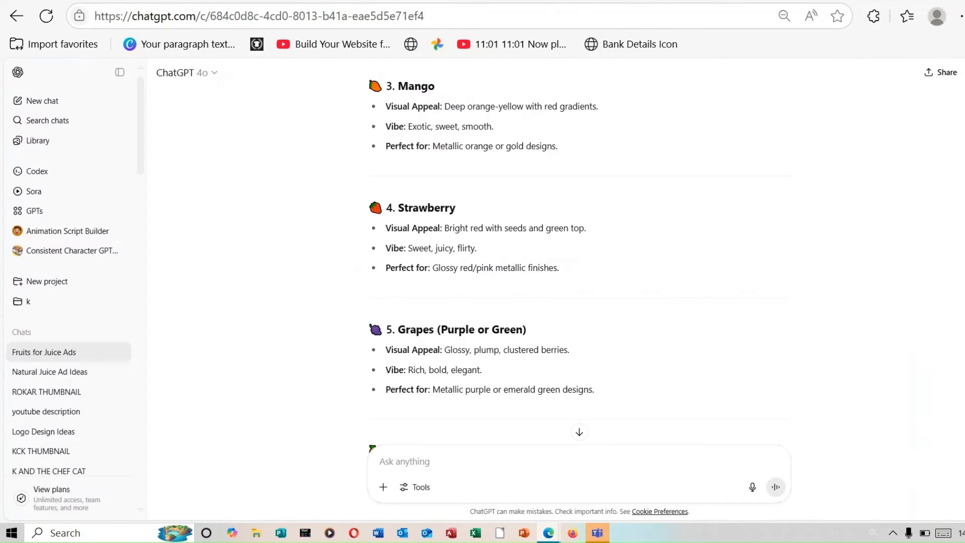
right_click(416, 459)
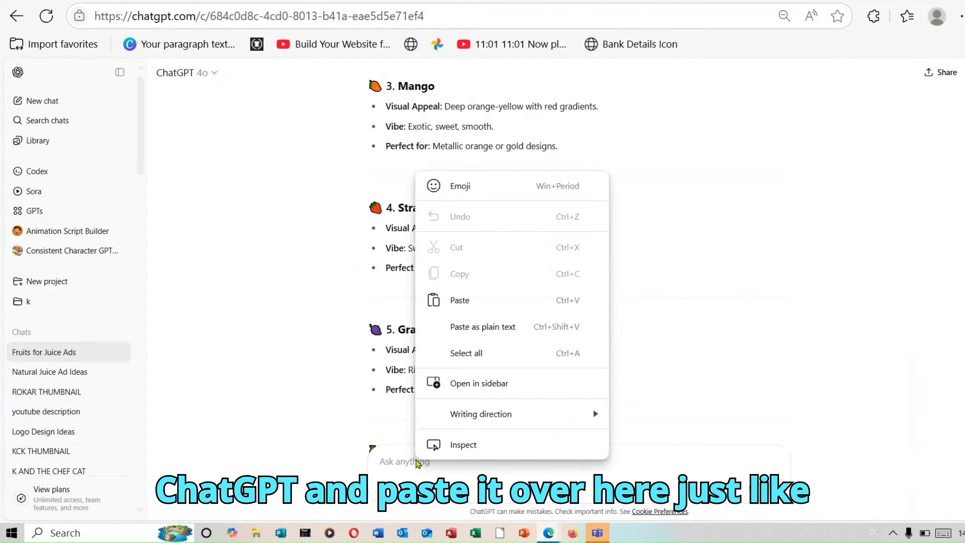
left_click(502, 297)
left_click(776, 486)
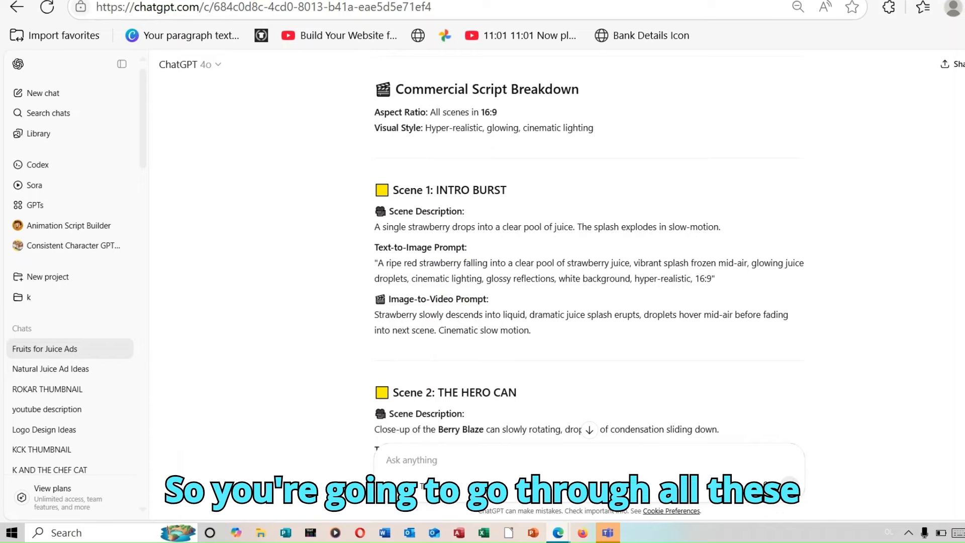
- Copy the whole commercial script from the Commercial Script Breakdown heading through the end of Scene 6's image-to-video prompt
scroll(589, 277, "down", 20)
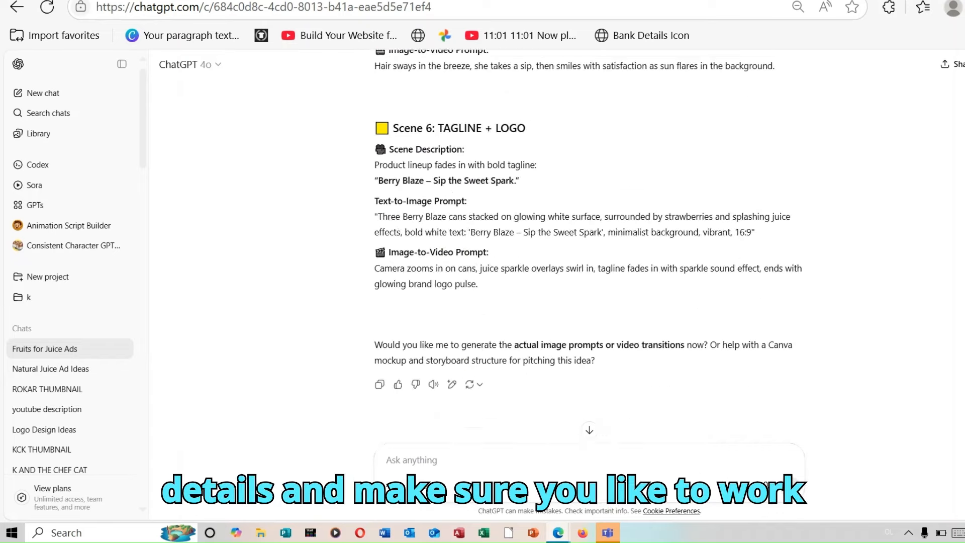
scroll(588, 241, "down", 1)
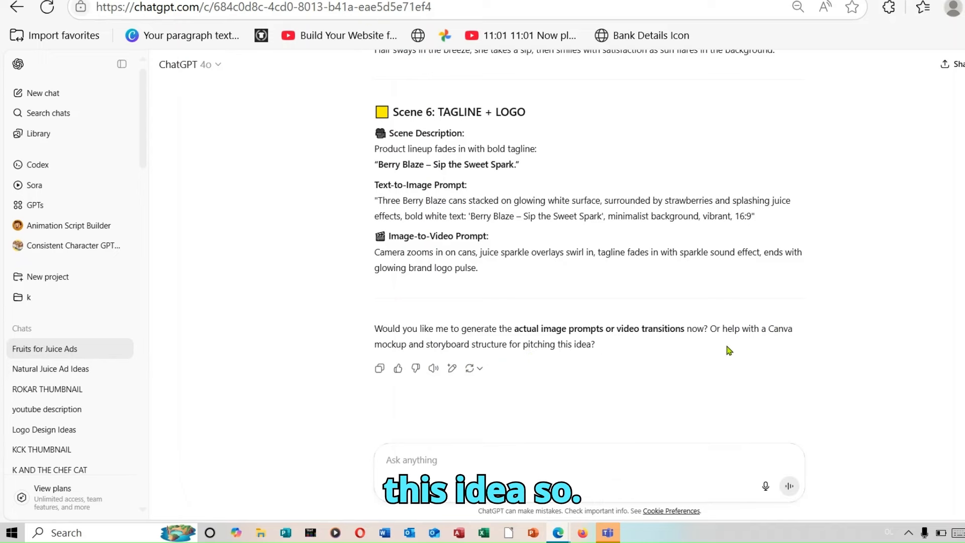
scroll(588, 236, "up", 10)
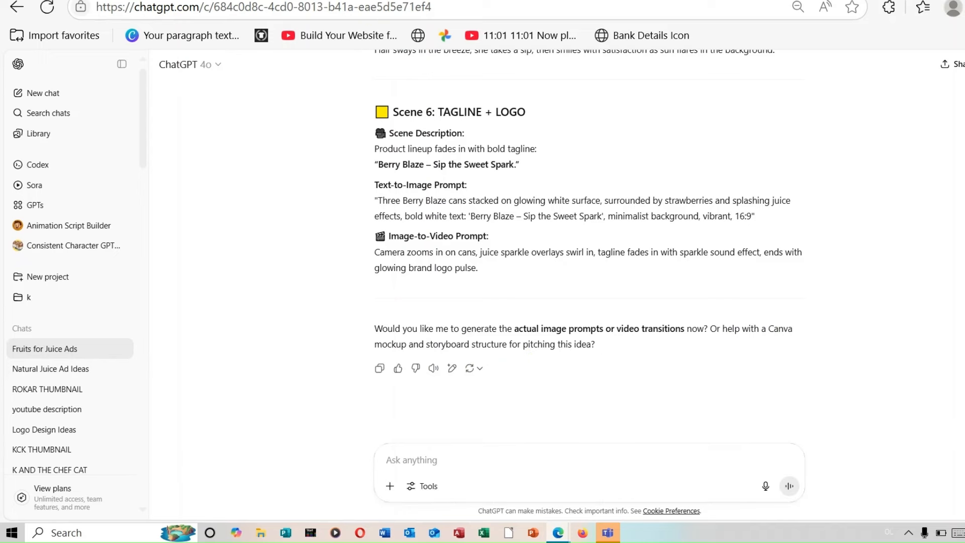
scroll(584, 252, "up", 12)
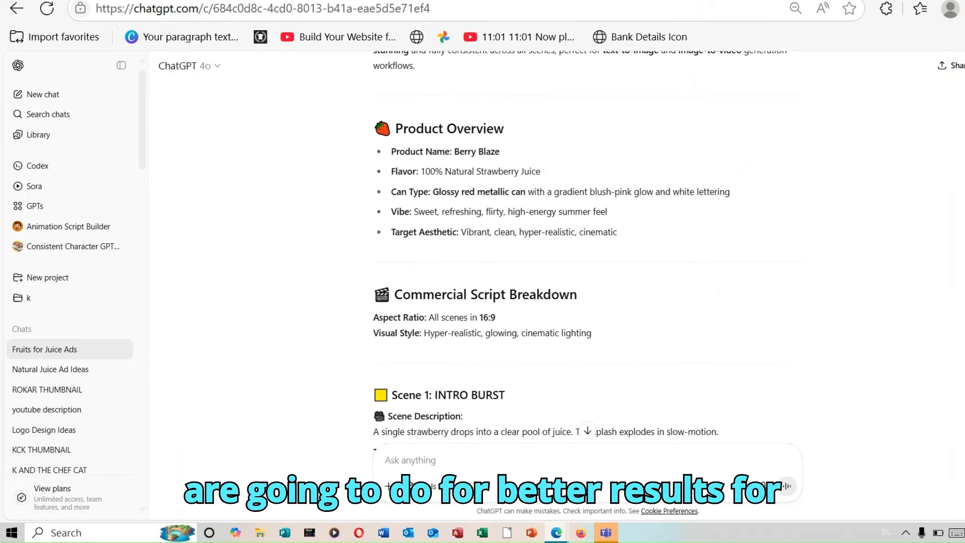
scroll(588, 251, "down", 5)
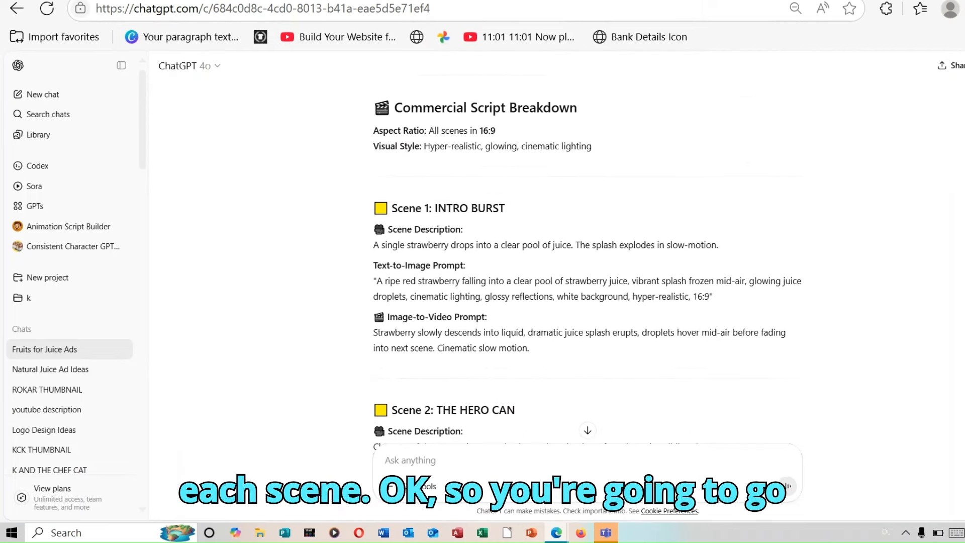
scroll(374, 105, "up", 1)
left_click_drag(372, 108, 749, 272)
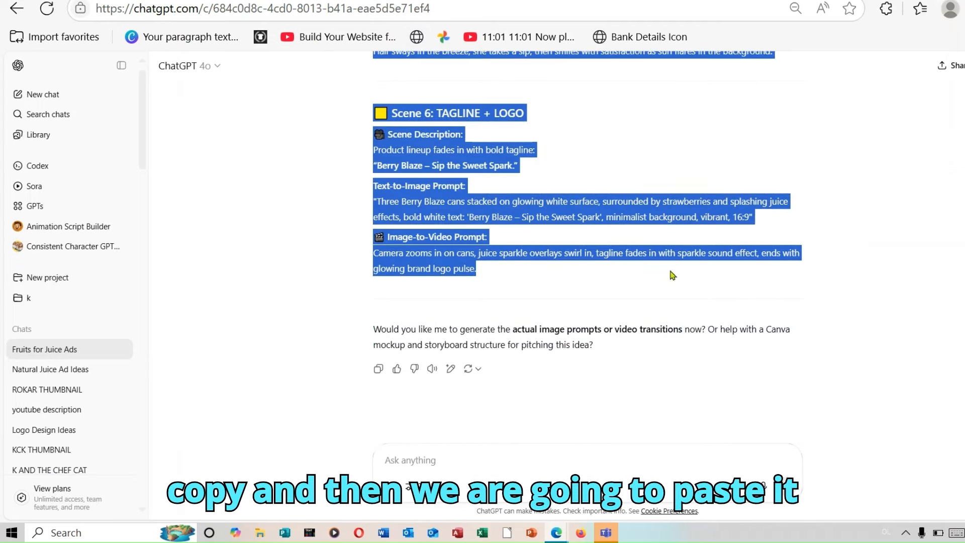
right_click(416, 226)
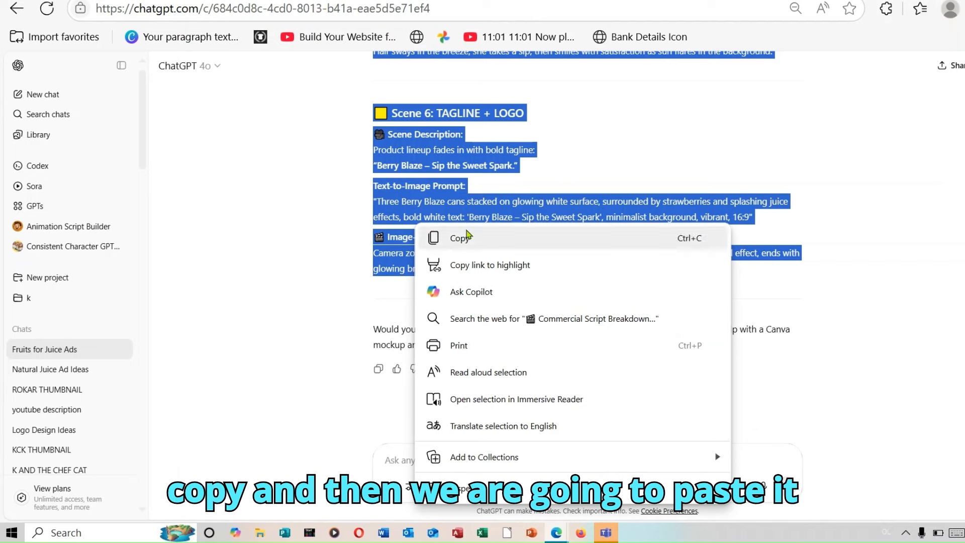
left_click(468, 238)
- Switch to the Google Docs document and paste the copied script below the Prompt 2 text
key("ctrl+Tab")
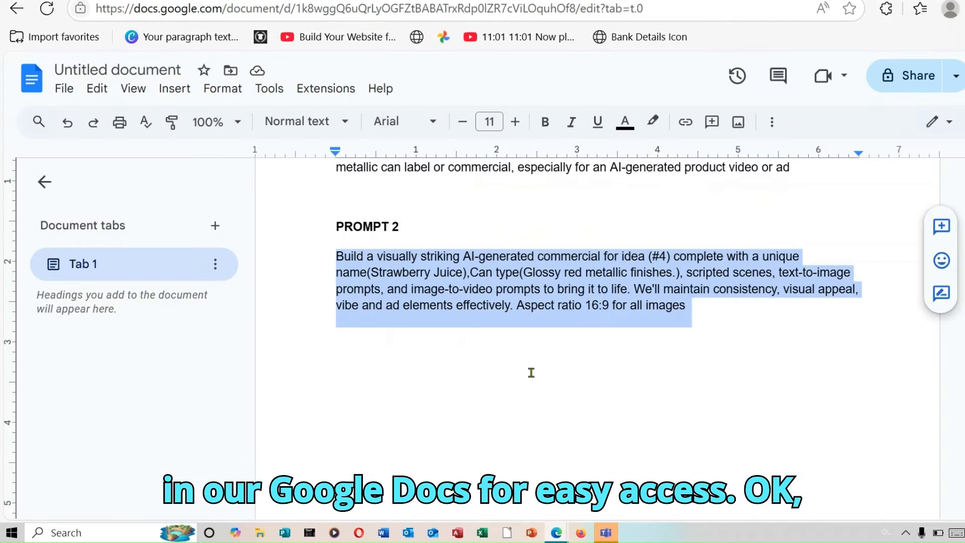
left_click(532, 373)
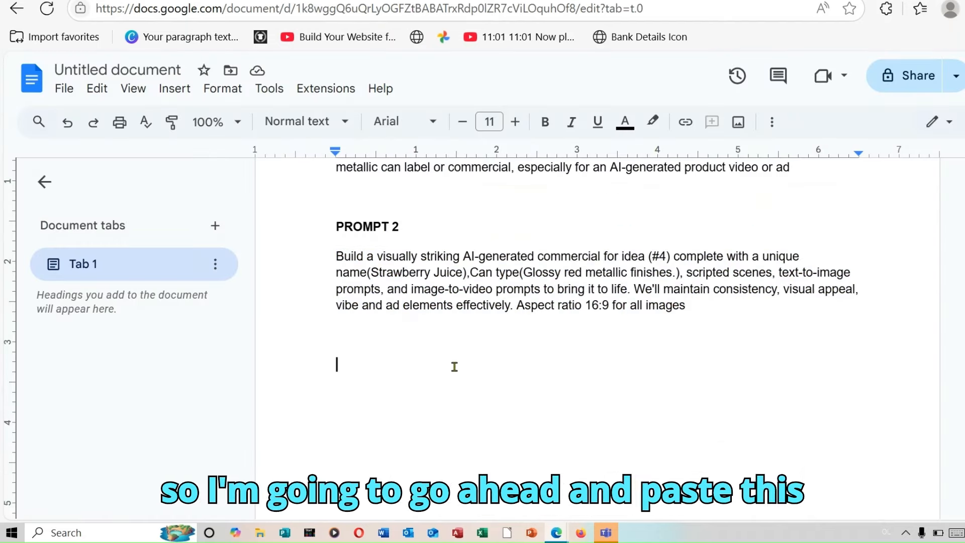
right_click(455, 368)
left_click(524, 146)
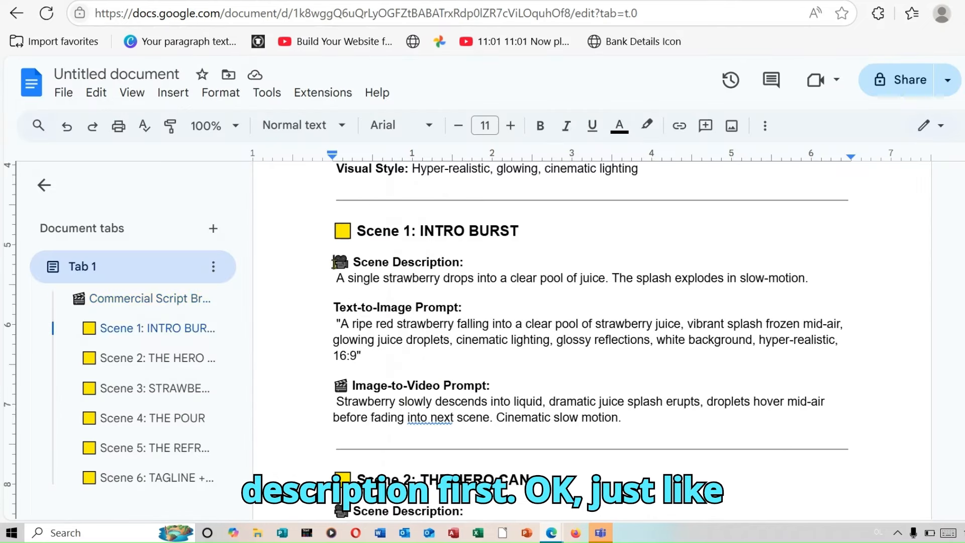
- Copy Scene 1's scene description from the document and paste it after "yes, starting with scene 1" in the ChatGPT message
left_click_drag(333, 261, 864, 277)
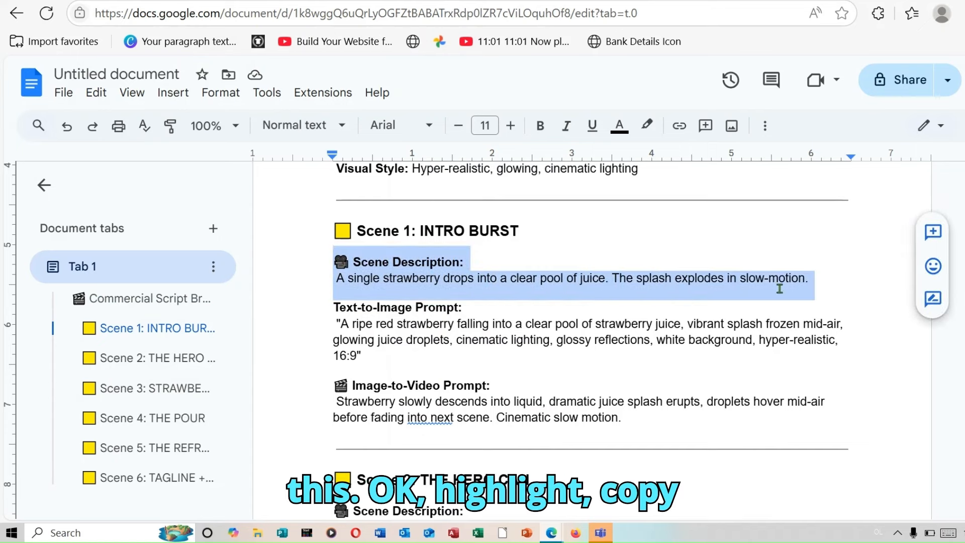
right_click(758, 284)
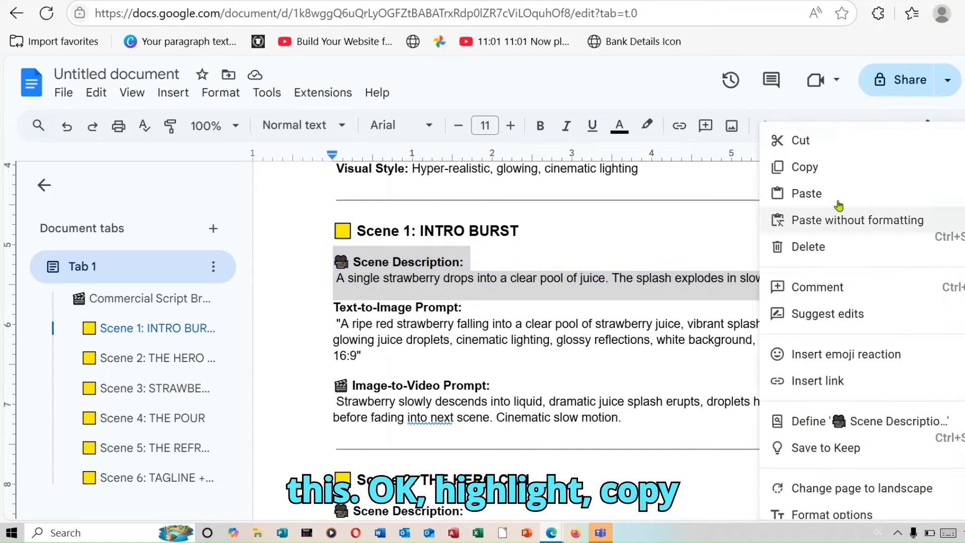
left_click(805, 167)
left_click(302, 2)
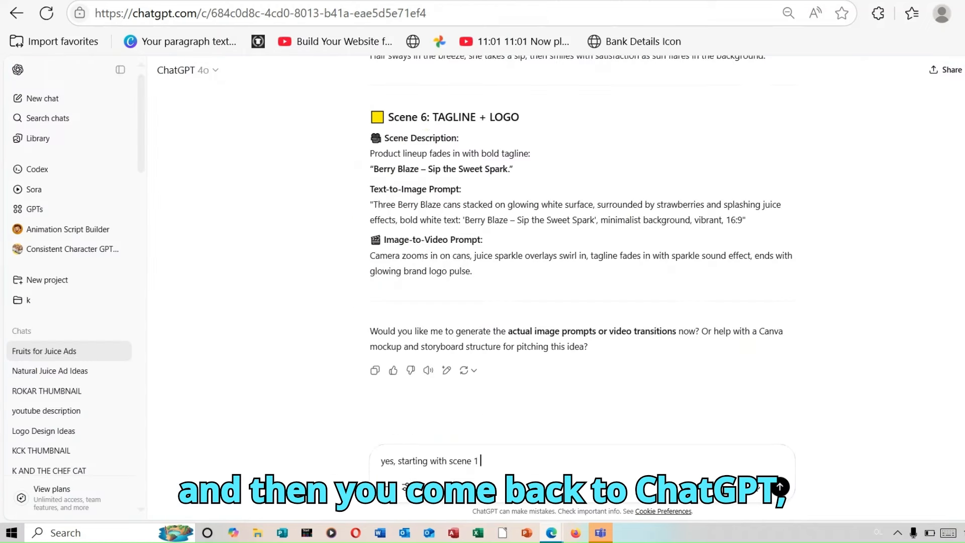
left_click(491, 449)
right_click(491, 460)
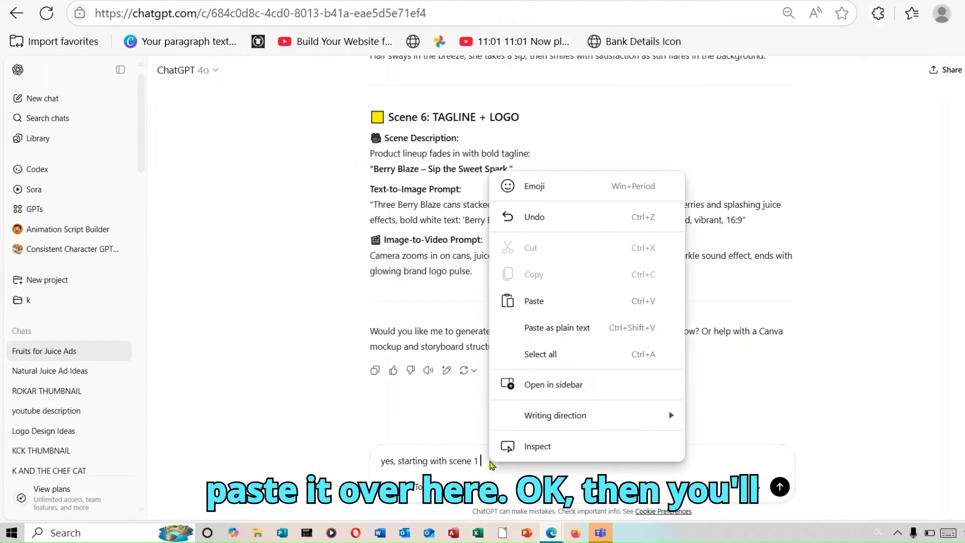
left_click(534, 301)
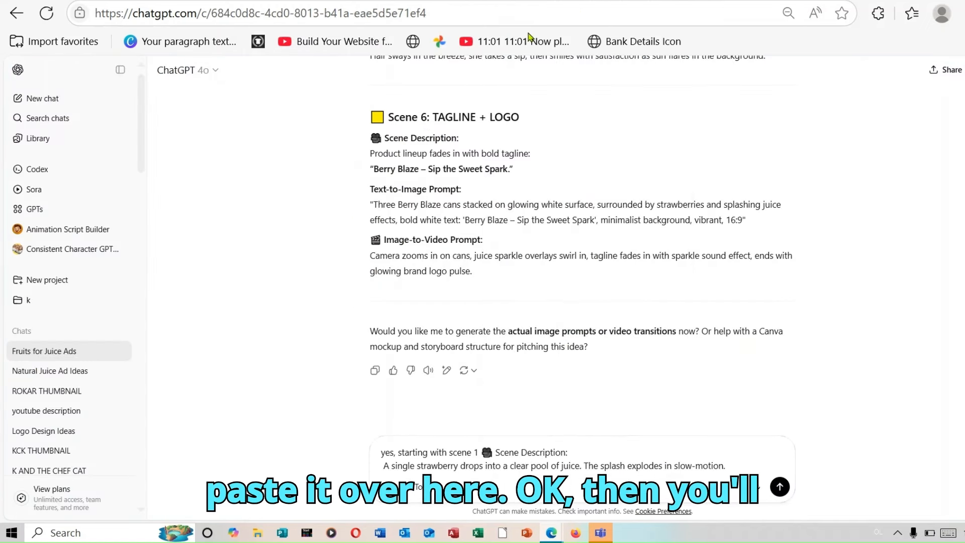
- Copy Scene 1's text-to-image prompt from the Google Docs document and append it to the unsent ChatGPT message
left_click(531, 3)
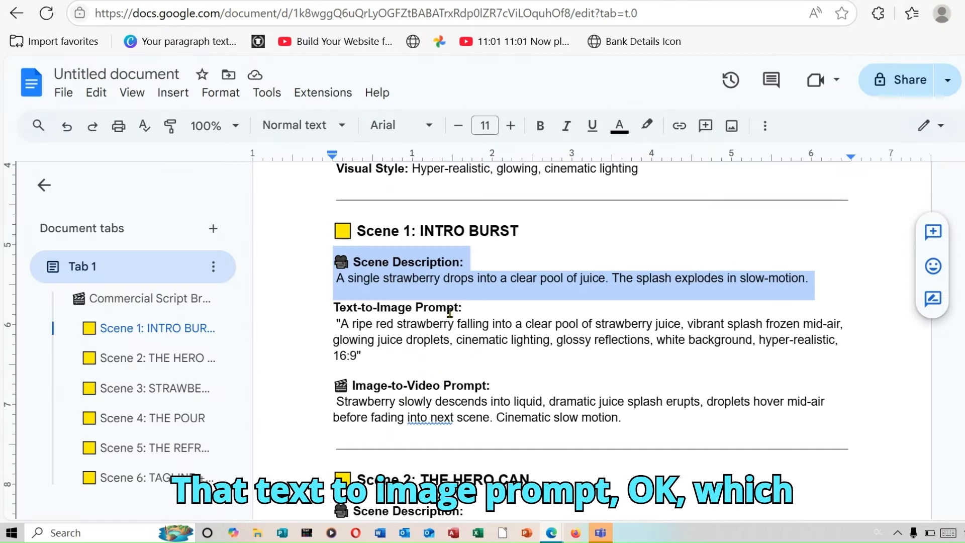
left_click_drag(337, 322, 406, 352)
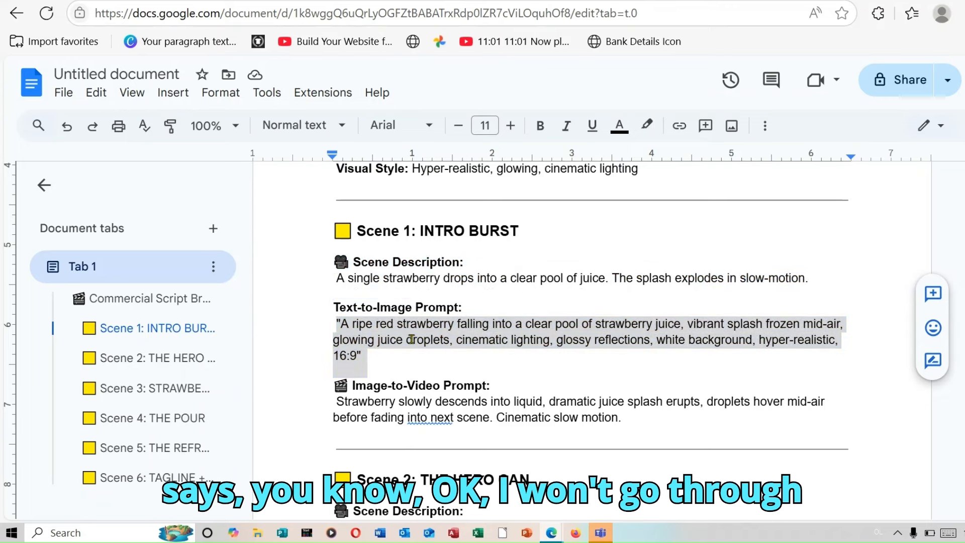
right_click(412, 339)
left_click(490, 177)
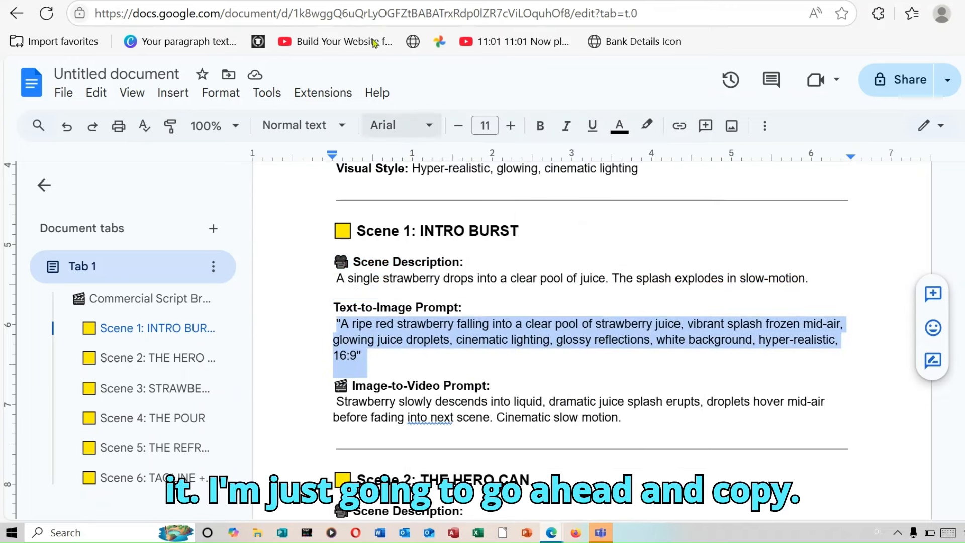
key("ctrl+Tab")
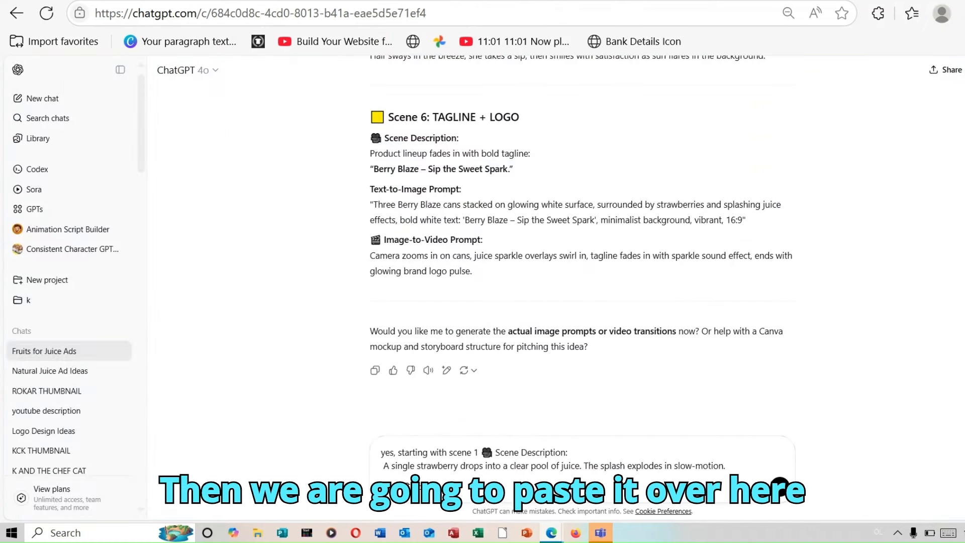
right_click(739, 469)
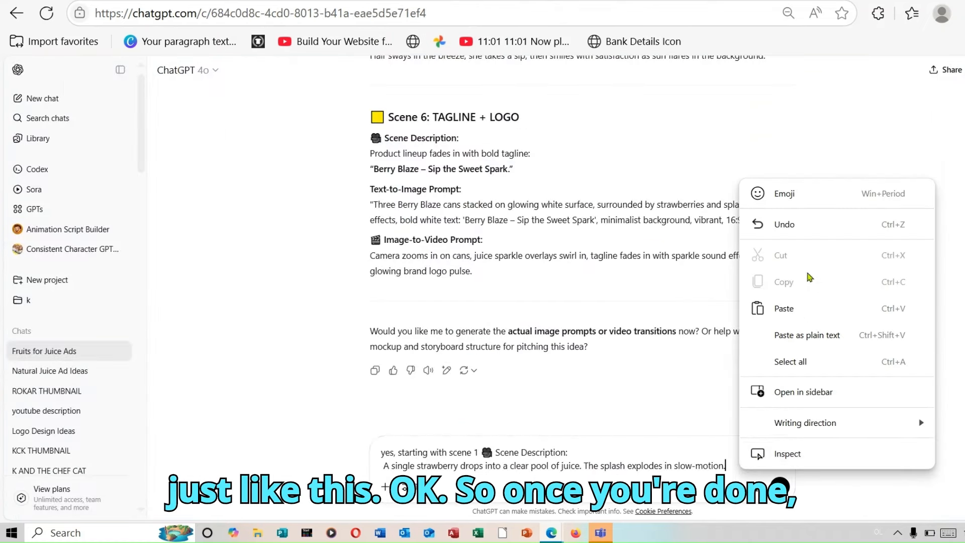
left_click(793, 318)
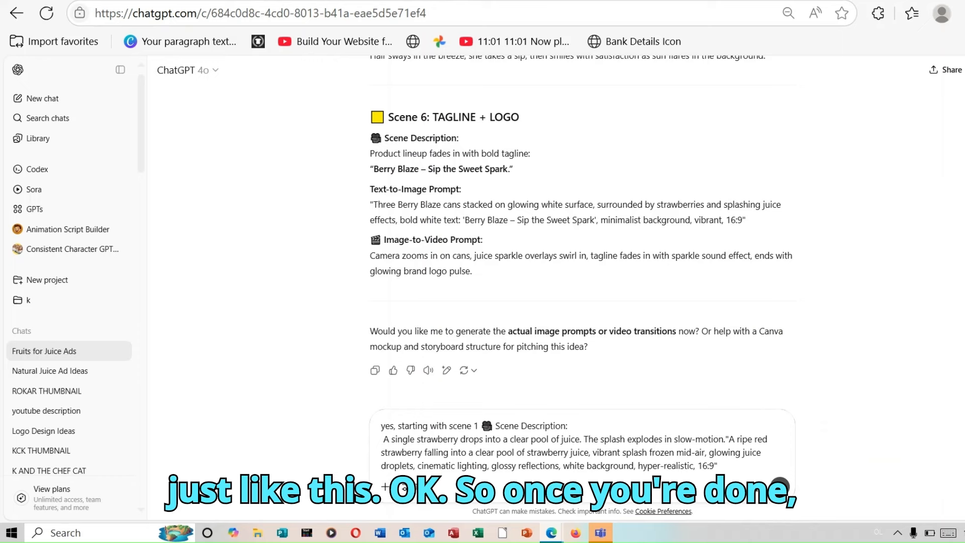
- Send the Scene 1 message to generate its image, and view the resulting strawberry image enlarged before returning to the chat
left_click(780, 486)
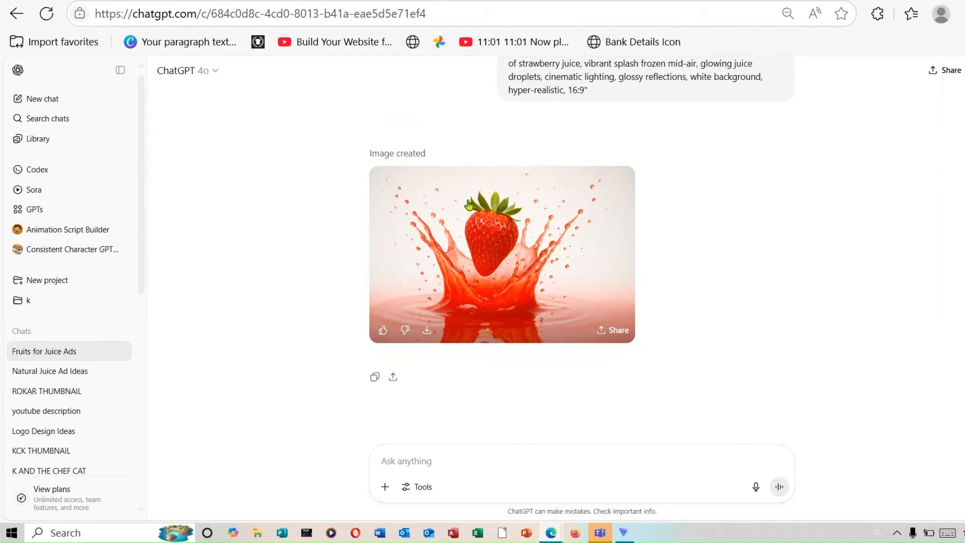
left_click(520, 259)
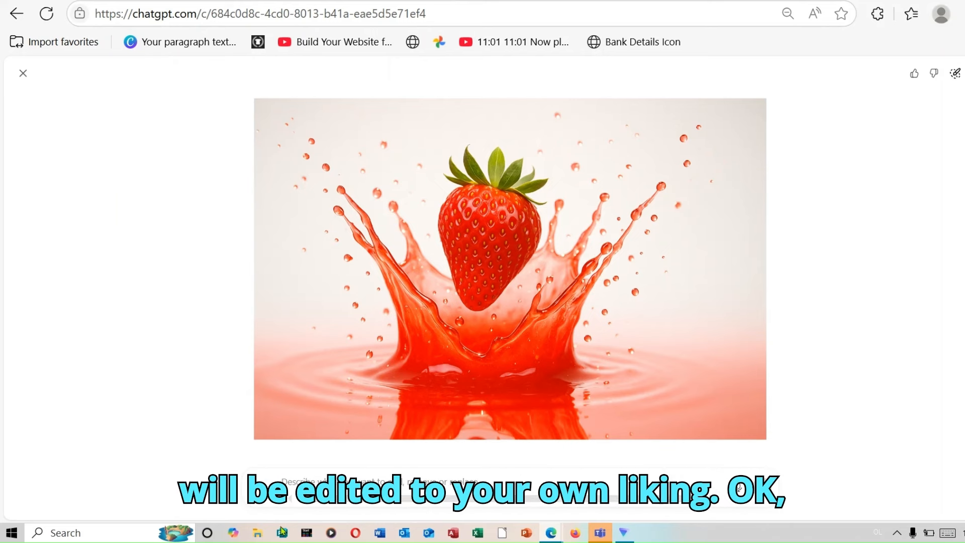
left_click(23, 74)
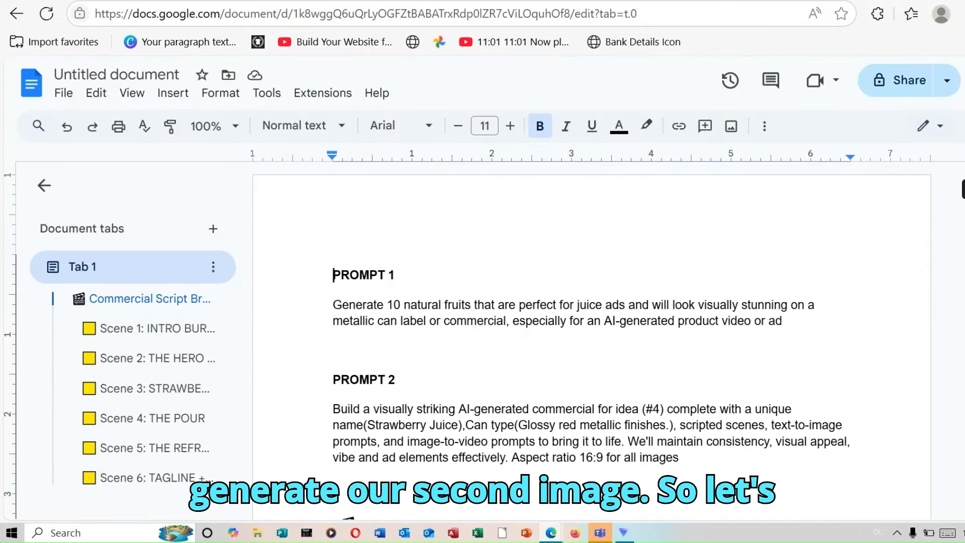
- Copy the heading "Scene 2: THE HERO CAN" from the Google Docs document and paste it into a new ChatGPT message
scroll(592, 327, "down", 10)
scroll(592, 327, "up", 5)
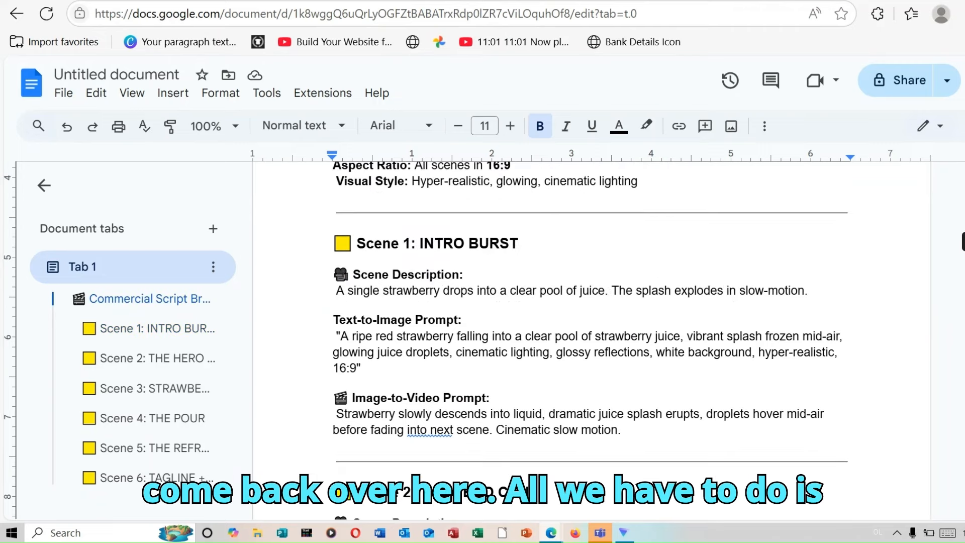
scroll(592, 326, "down", 3)
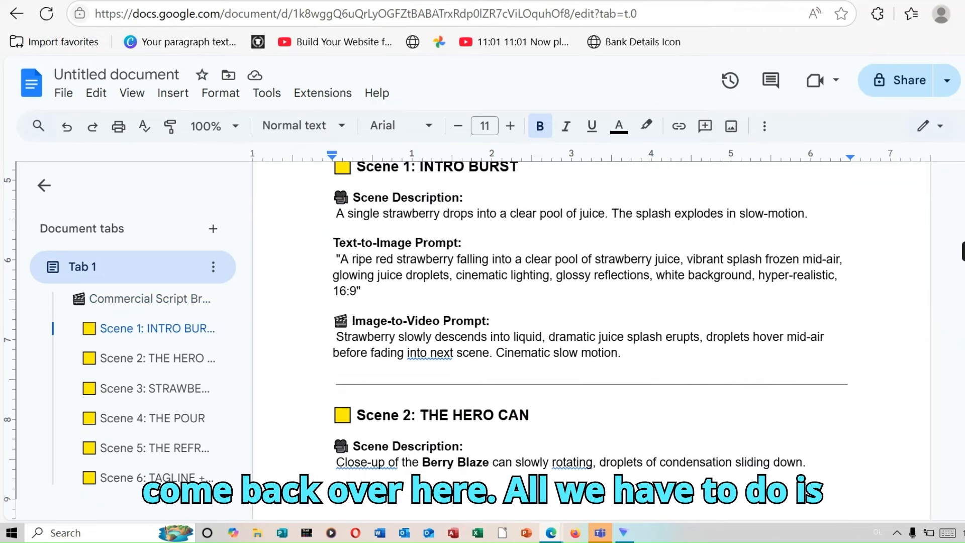
left_click(333, 416)
left_click_drag(366, 424, 543, 426)
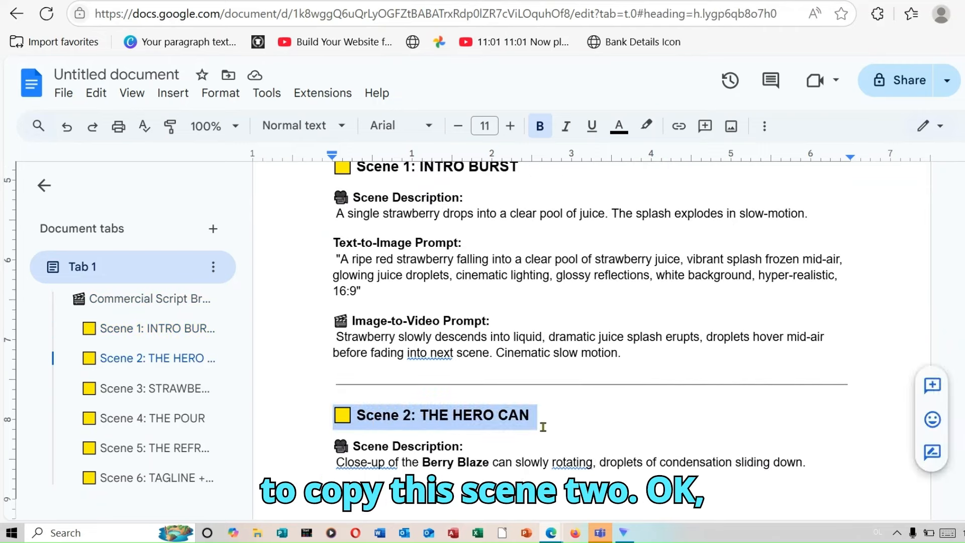
right_click(498, 423)
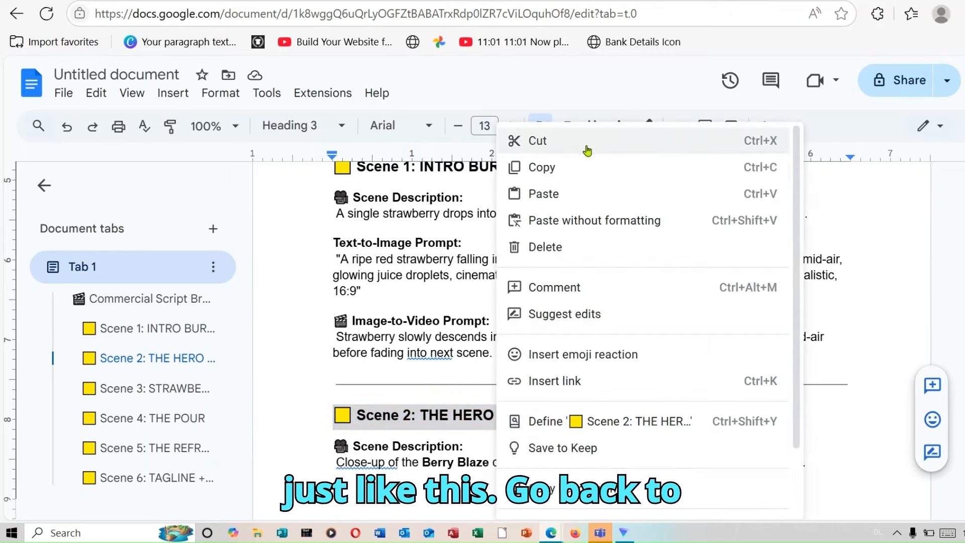
left_click(543, 168)
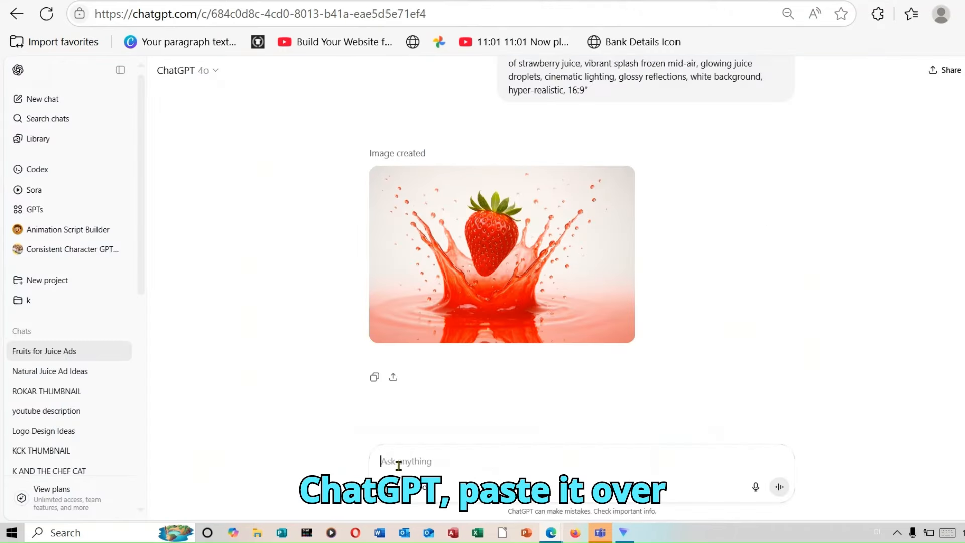
right_click(399, 466)
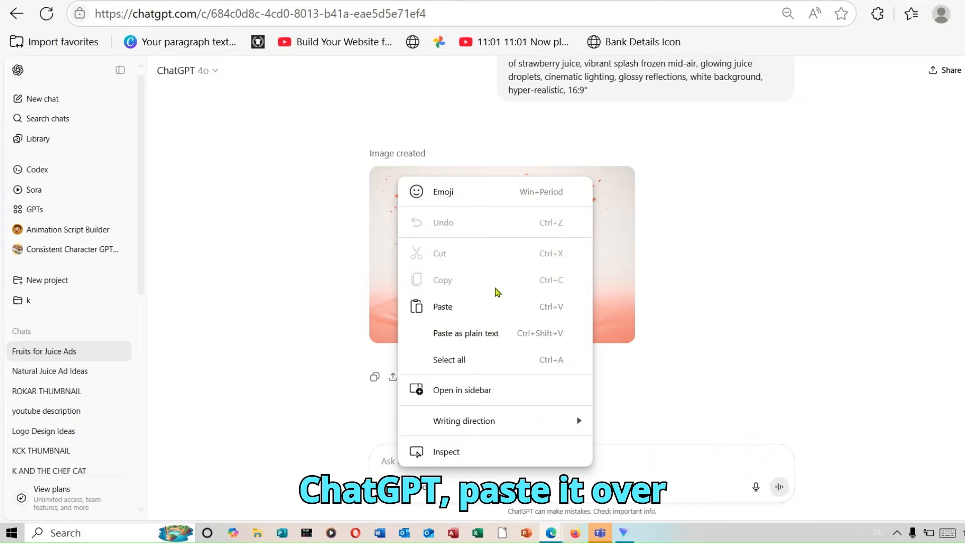
left_click(488, 305)
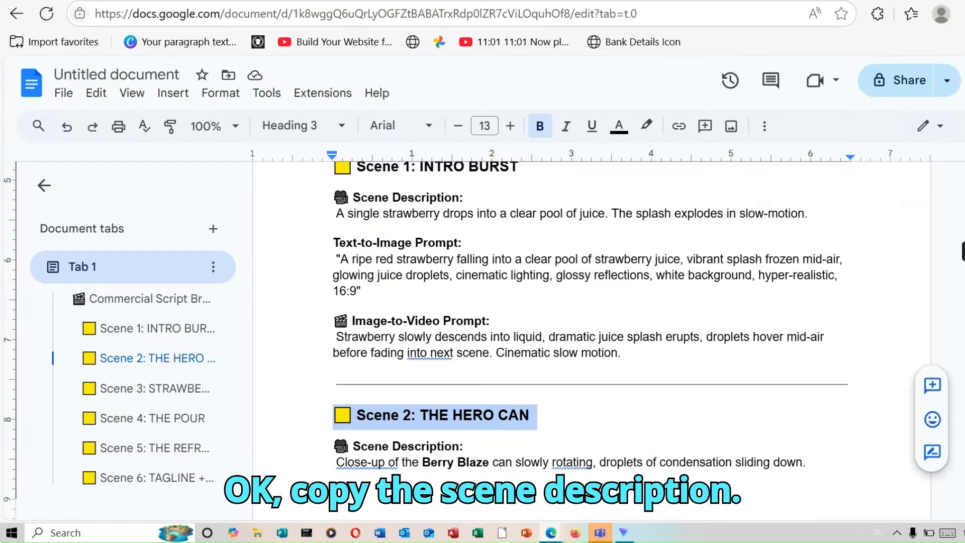
- Append Scene 2's scene description from the document to the ChatGPT message and remove "THE HERO CAN" from its heading
scroll(591, 310, "down", 4)
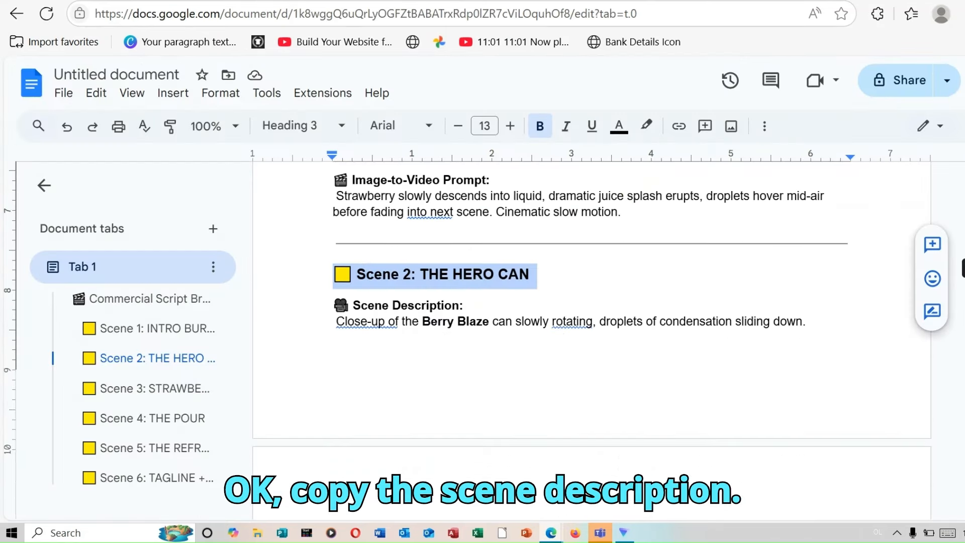
left_click(333, 263)
left_click_drag(333, 262, 858, 327)
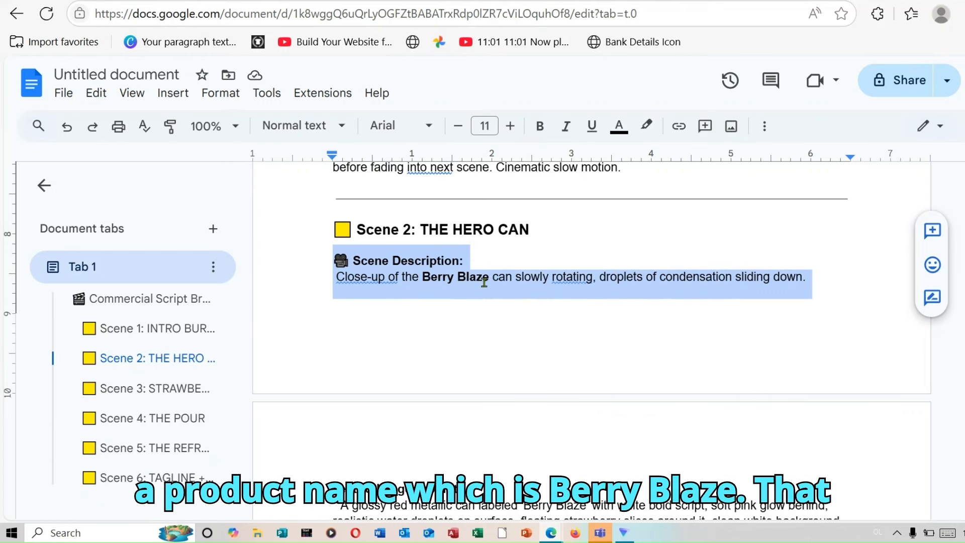
right_click(434, 283)
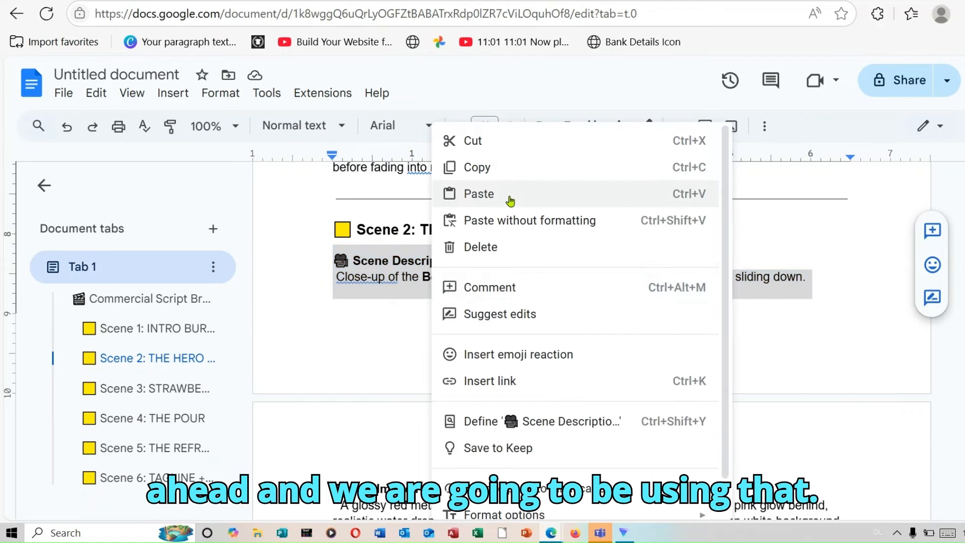
left_click(509, 168)
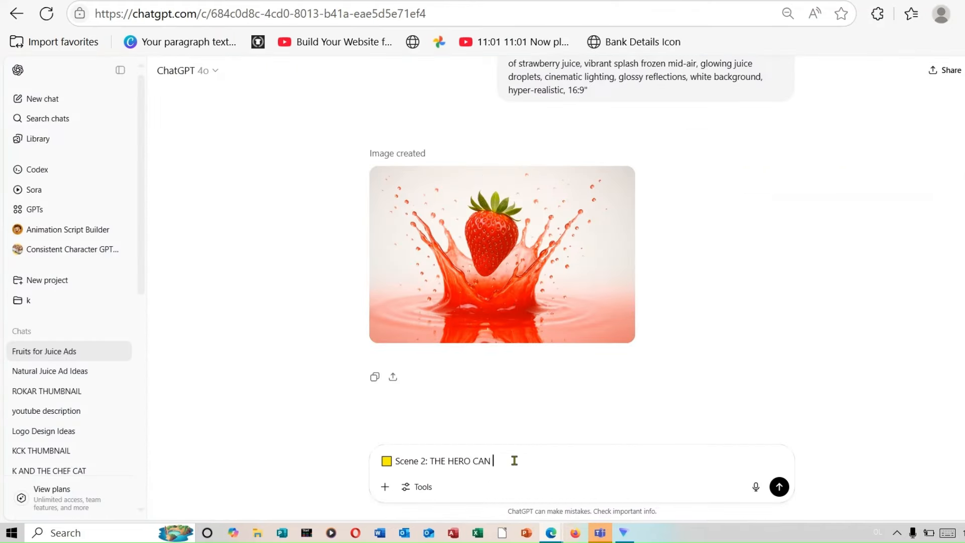
right_click(515, 460)
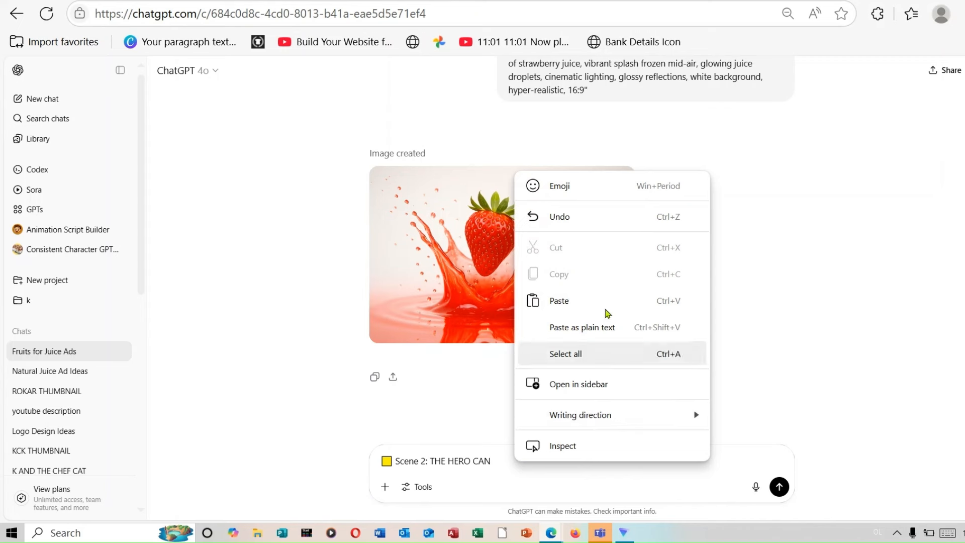
left_click(559, 301)
left_click_drag(494, 452, 432, 453)
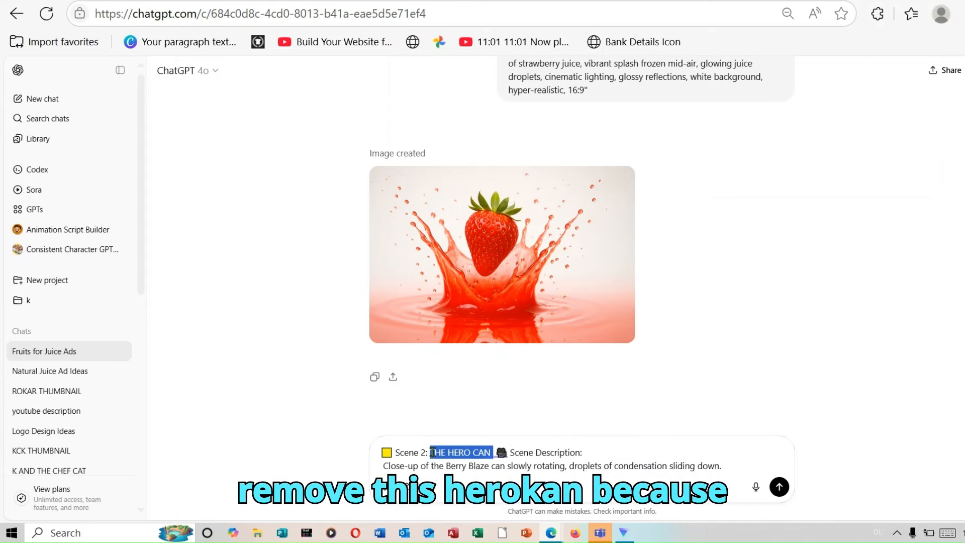
key("BackSpace")
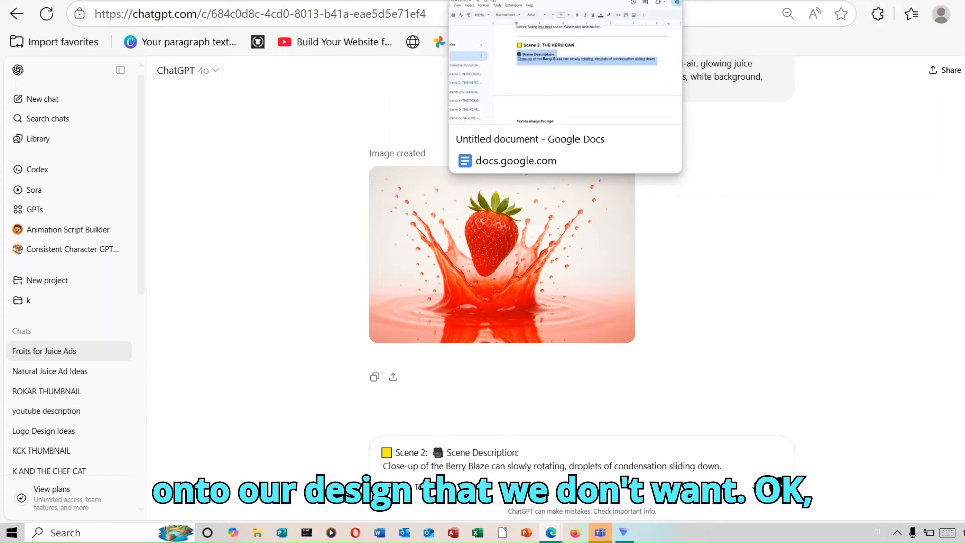
- Copy Scene 2's text-to-image prompt from the Google Docs document, append it to the ChatGPT message and send it
left_click(564, 1)
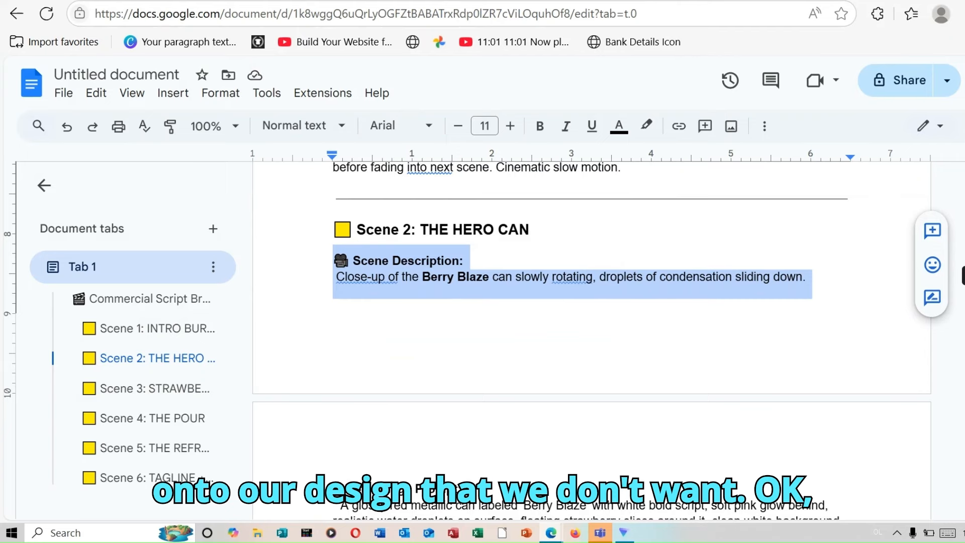
scroll(592, 341, "down", 4)
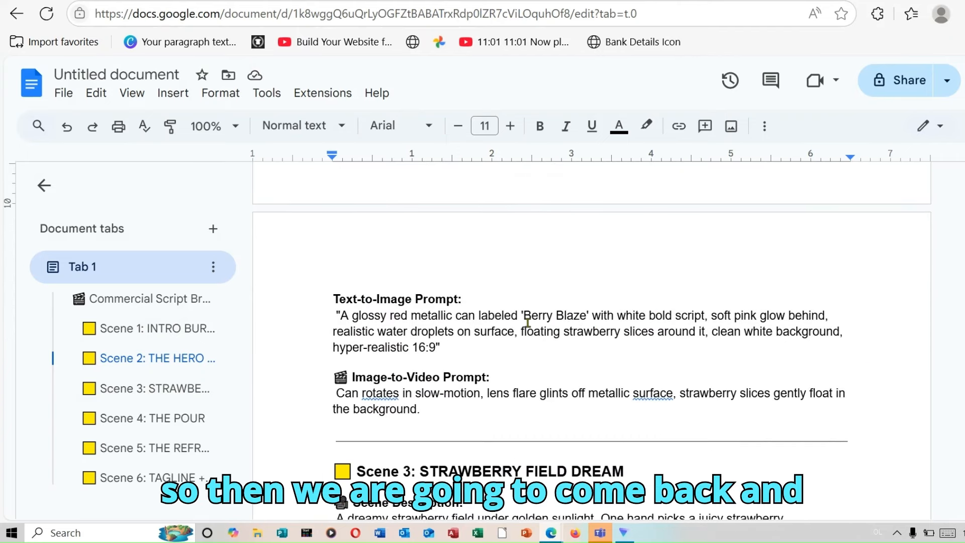
left_click(331, 297)
left_click_drag(332, 297, 533, 358)
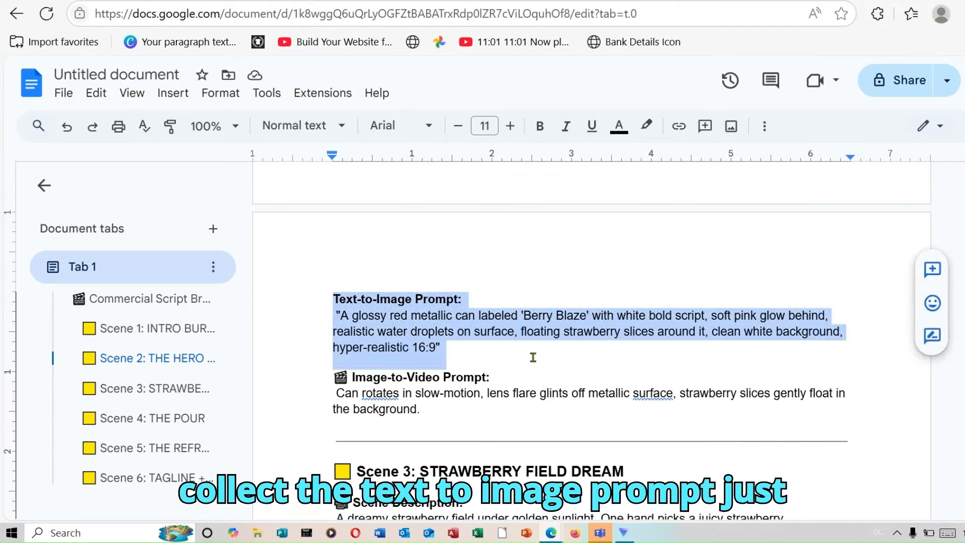
right_click(446, 324)
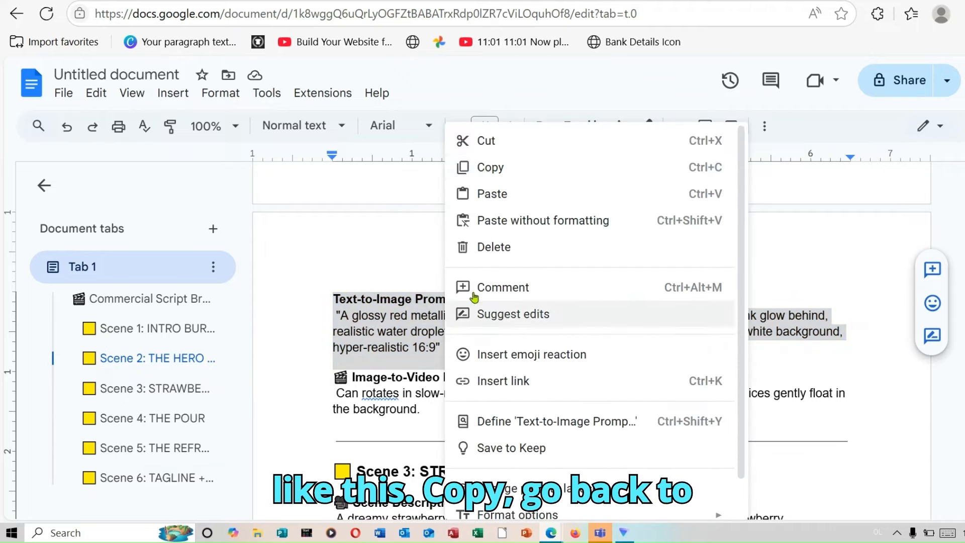
left_click(500, 166)
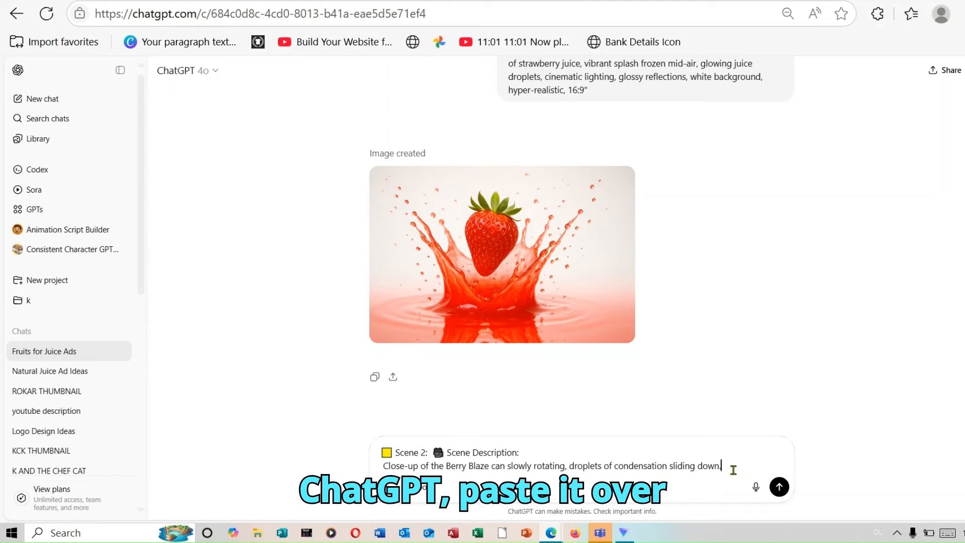
right_click(734, 470)
left_click(732, 310)
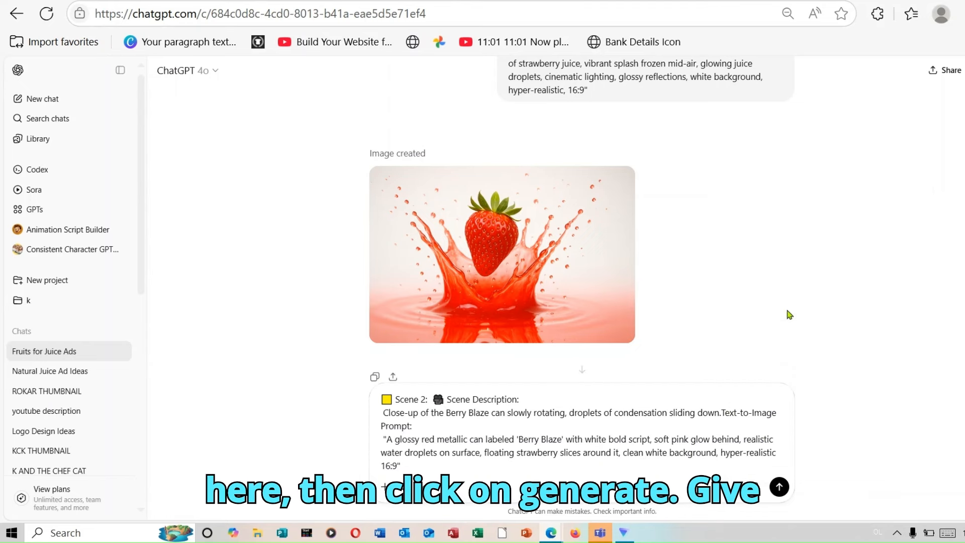
left_click(781, 495)
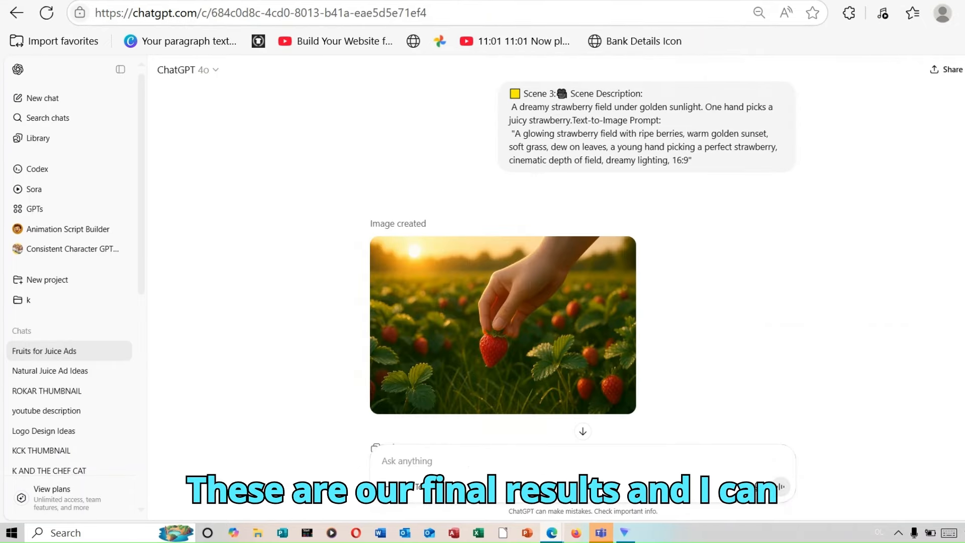
- Review the generated images in the chat from Scene 3 onward
scroll(582, 262, "down", 10)
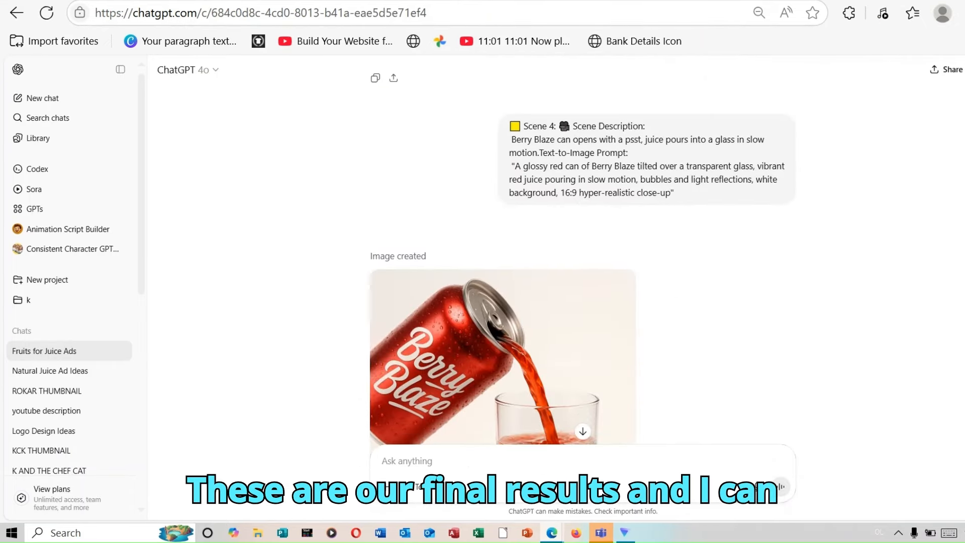
scroll(582, 262, "down", 8)
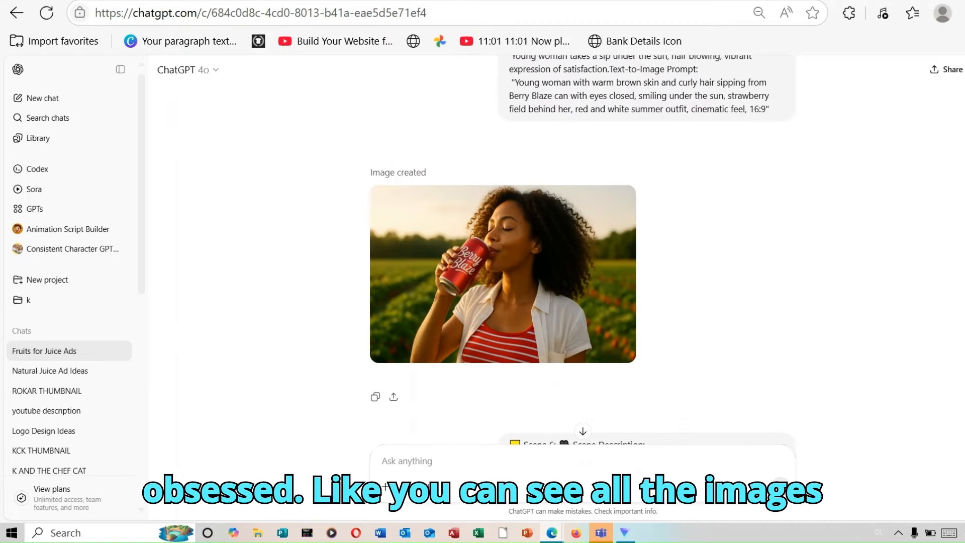
scroll(385, 486, "down", 7)
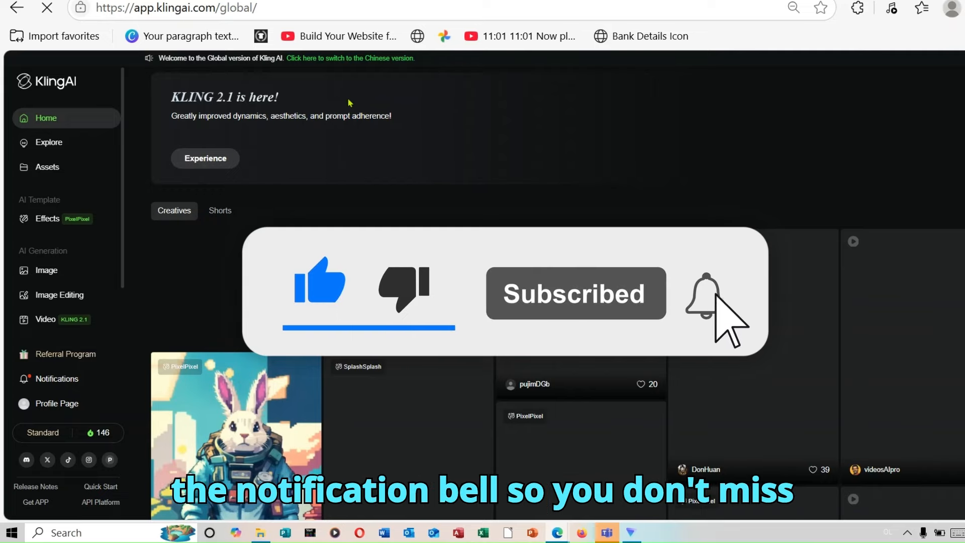
- Switch to the ChatGPT conversation and download Scene 1's strawberry splash image
left_click(282, 1)
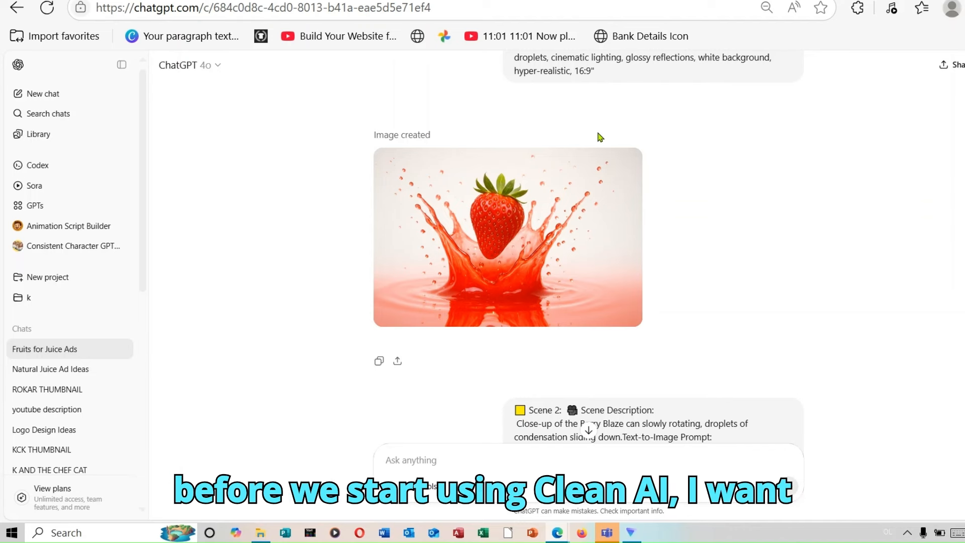
mouse_move(467, 277)
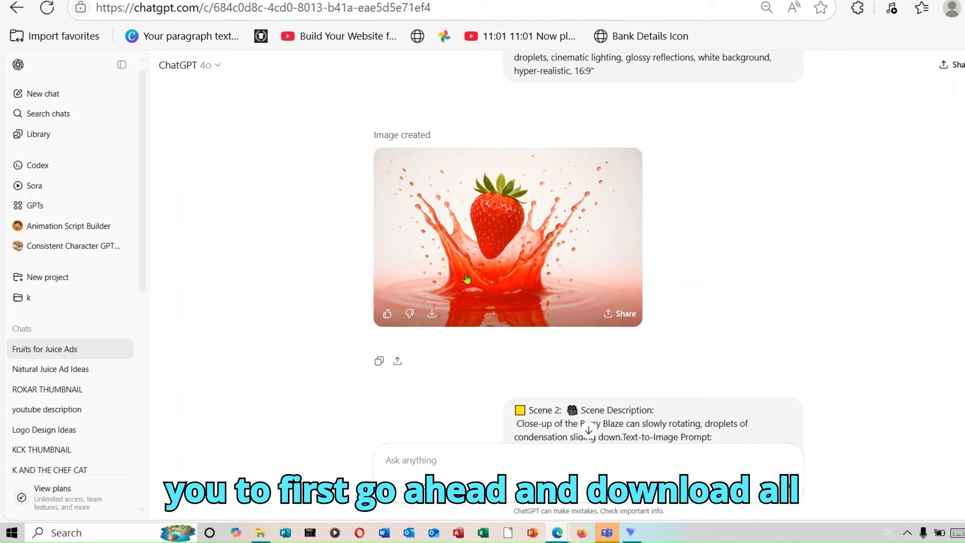
left_click(432, 315)
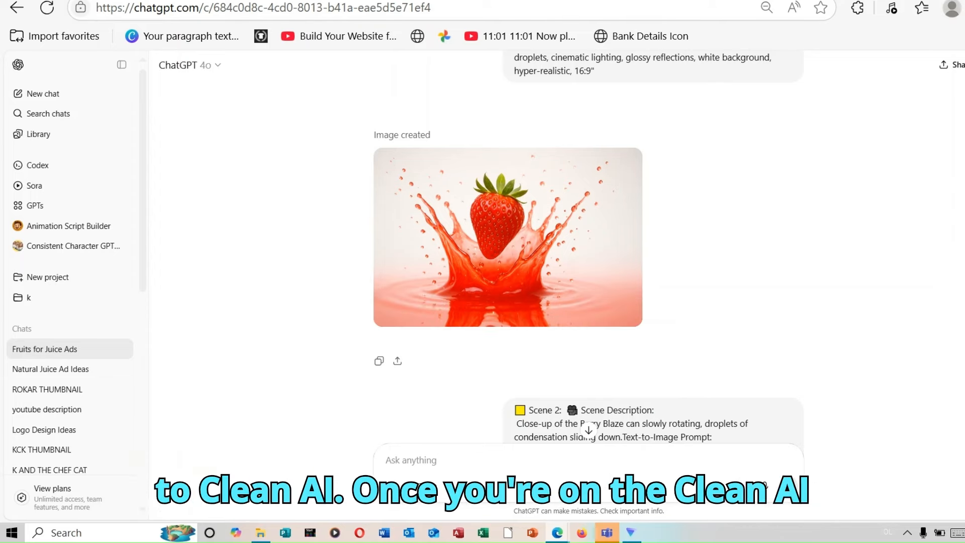
- Switch to Kling AI, open image-to-video generation and upload 1.png from the Desktop's "ad images" folder as the start frame
key("alt+Left")
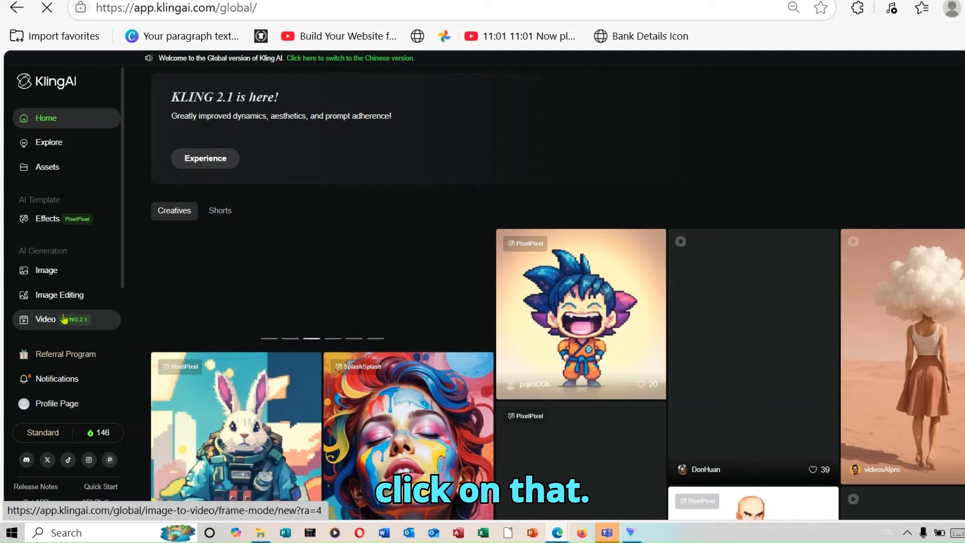
left_click(64, 318)
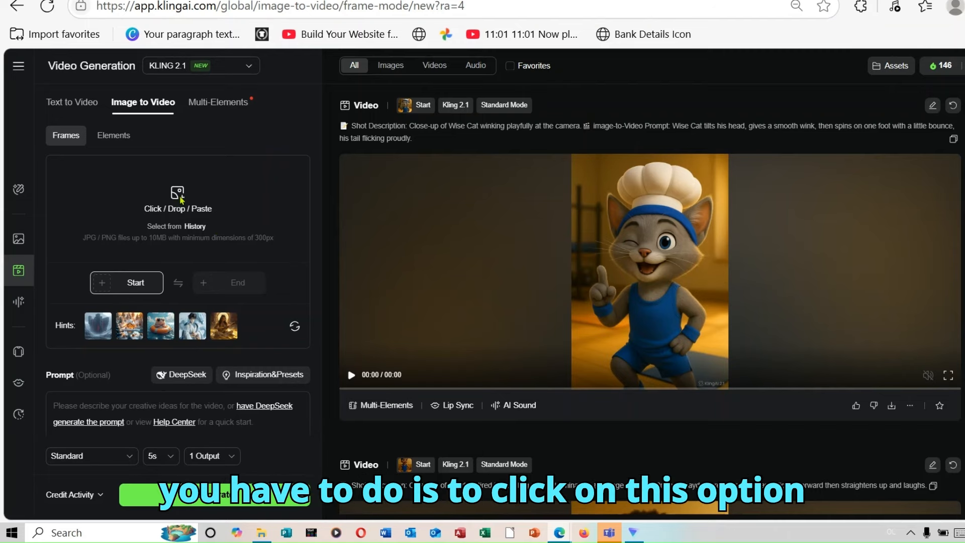
left_click(181, 198)
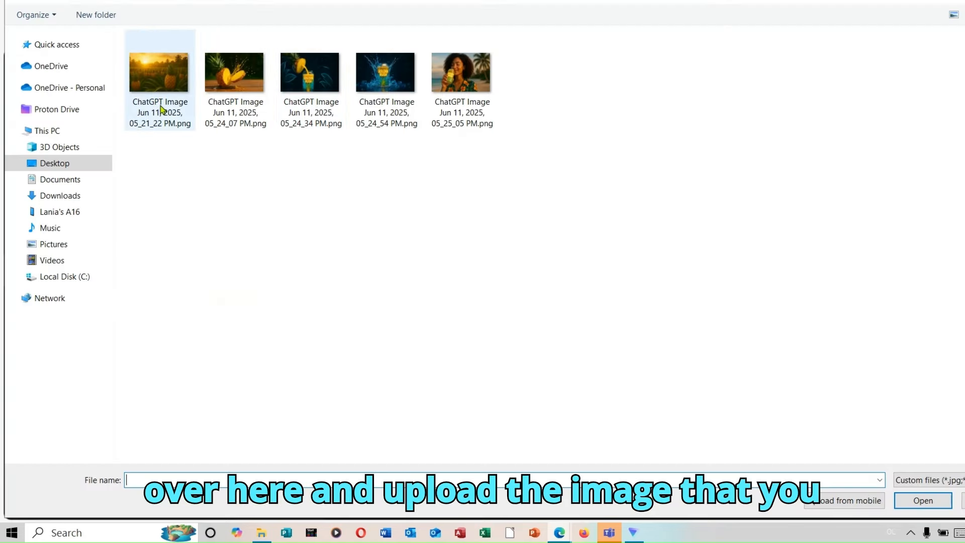
left_click(102, 164)
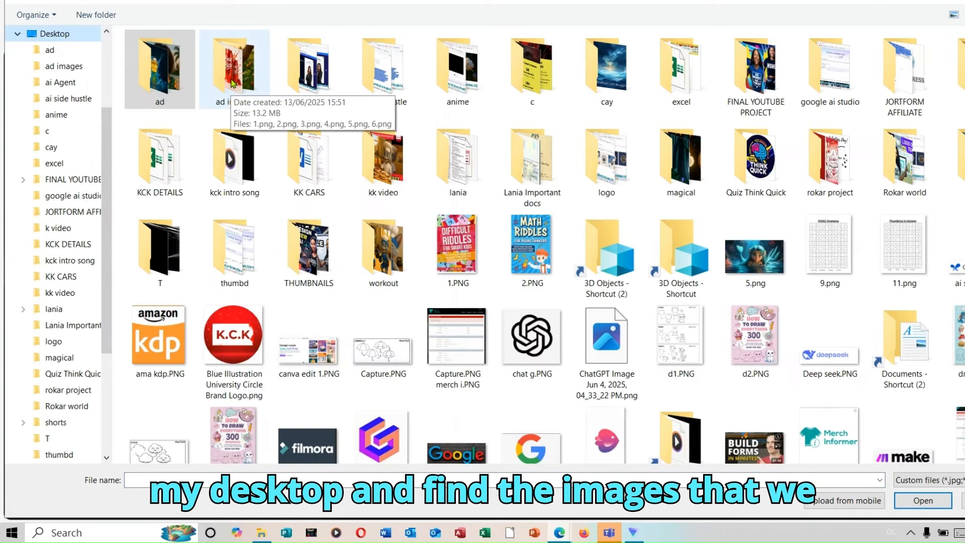
double_click(233, 83)
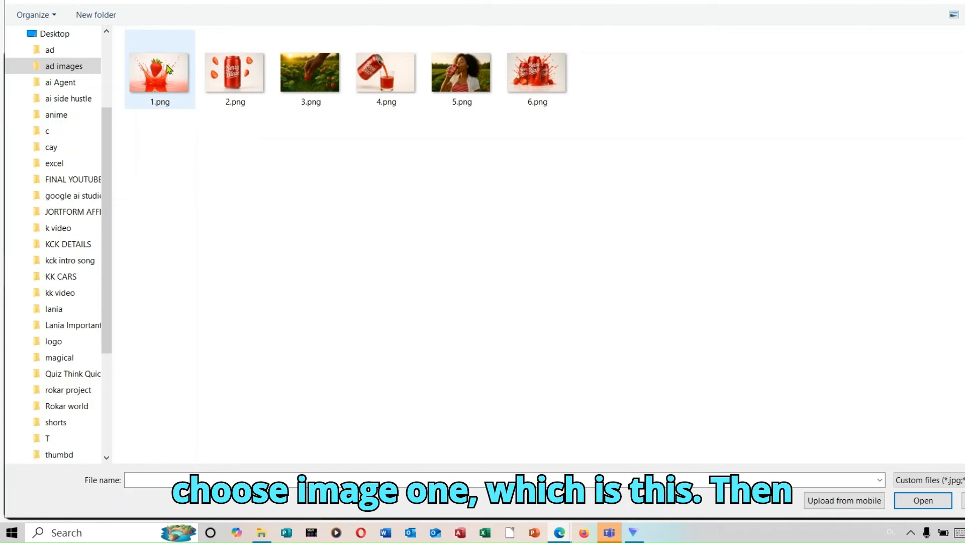
double_click(169, 69)
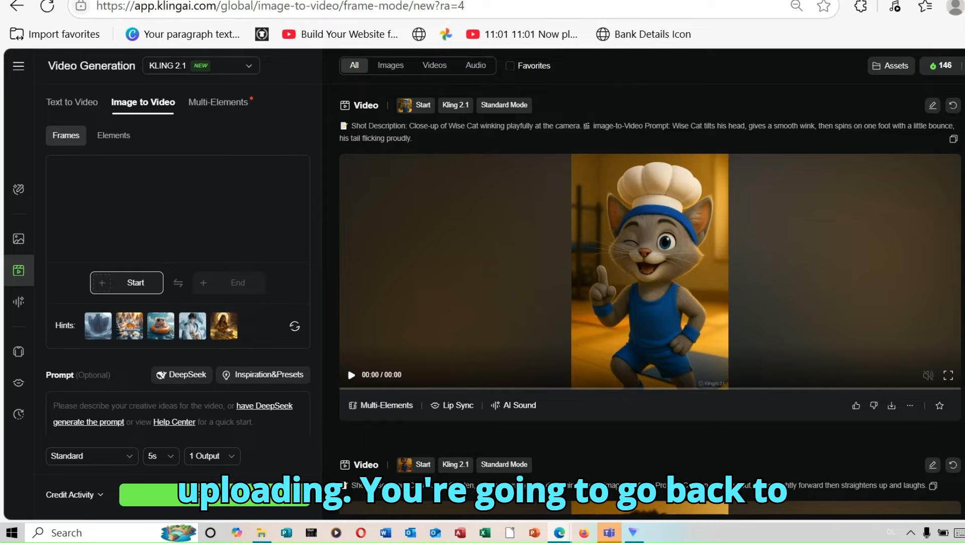
- Copy Scene 1's scene description from the Google Docs document and paste it into the Kling AI video prompt
key("ctrl+Tab")
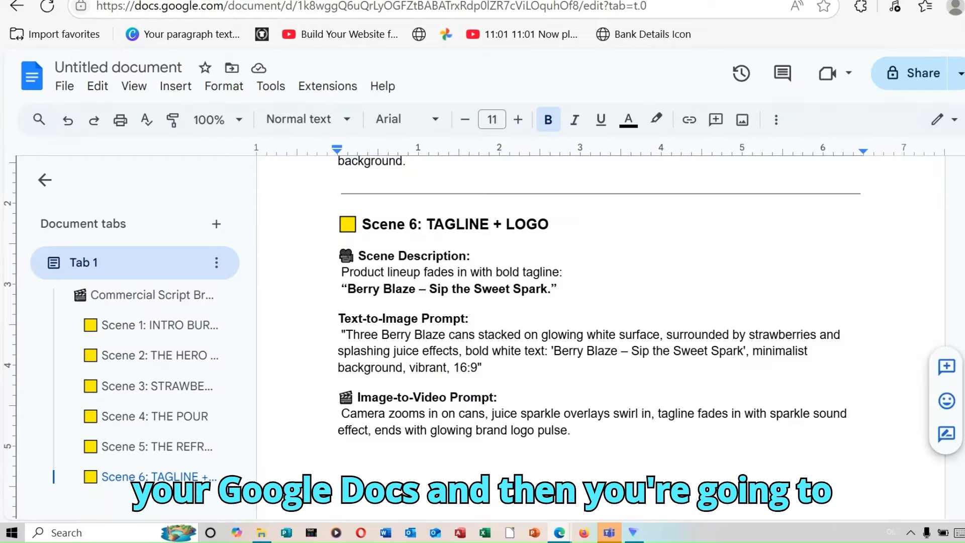
scroll(601, 312, "up", 20)
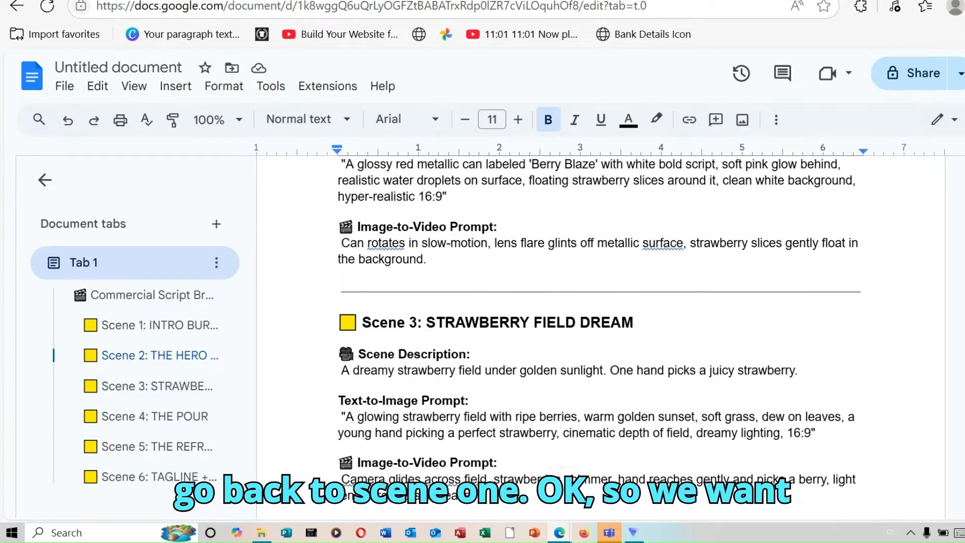
scroll(601, 312, "up", 15)
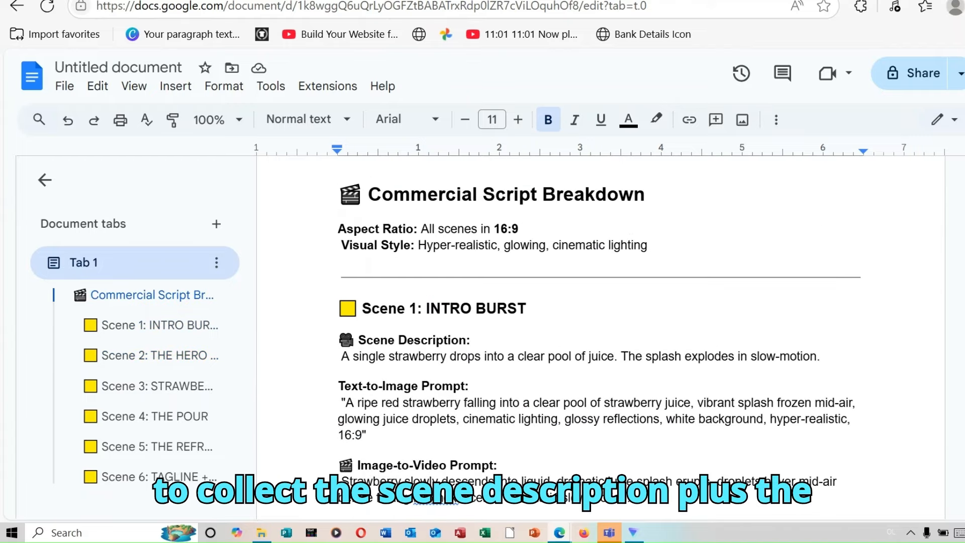
left_click(336, 341)
left_click_drag(376, 344, 864, 357)
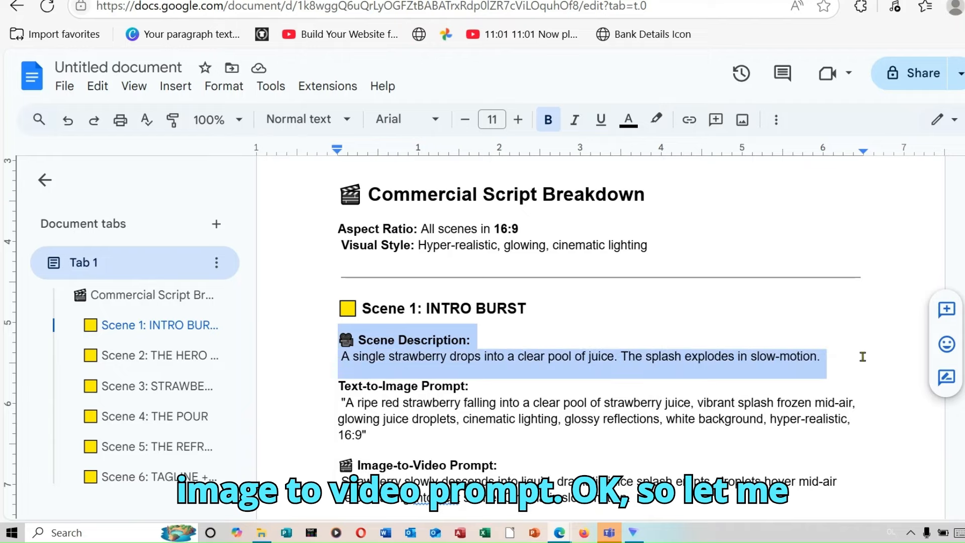
right_click(443, 349)
left_click(491, 160)
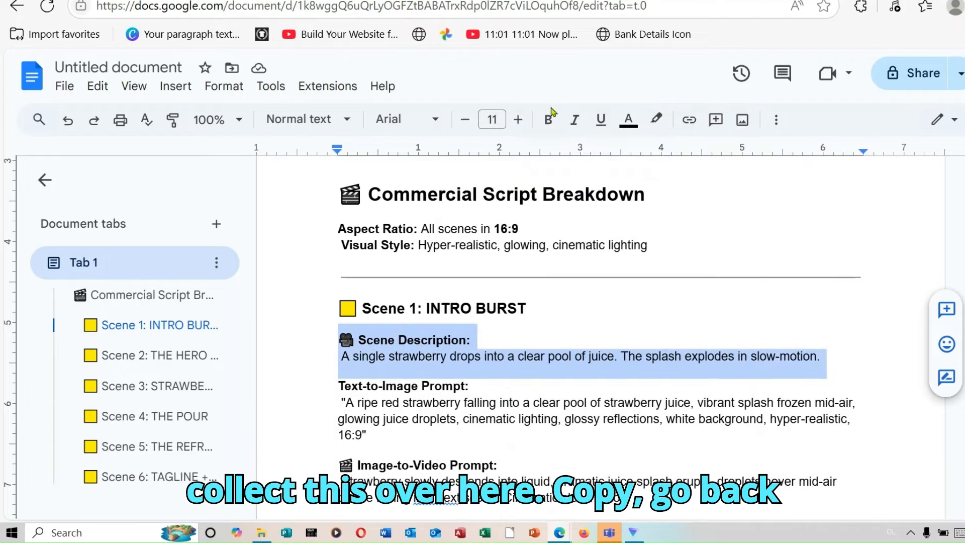
key("ctrl+Tab")
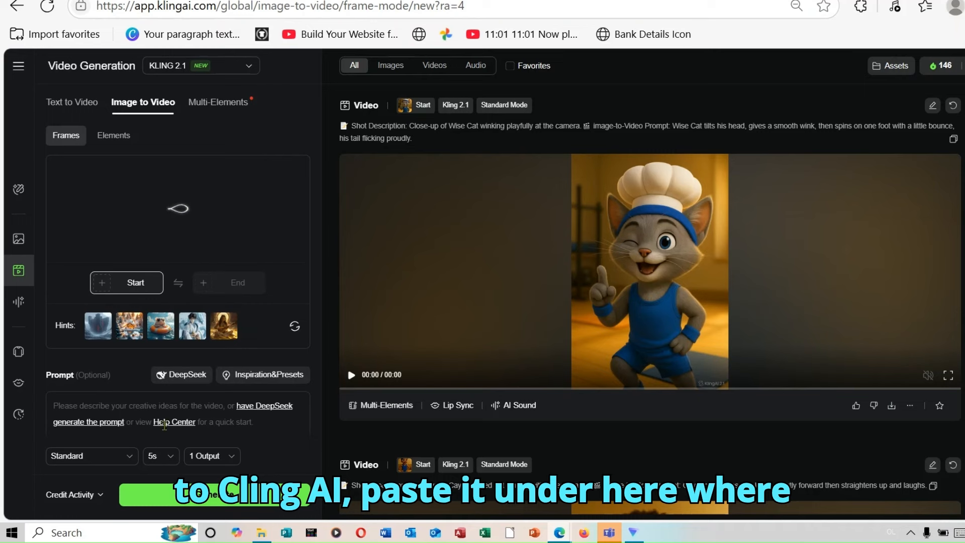
right_click(78, 404)
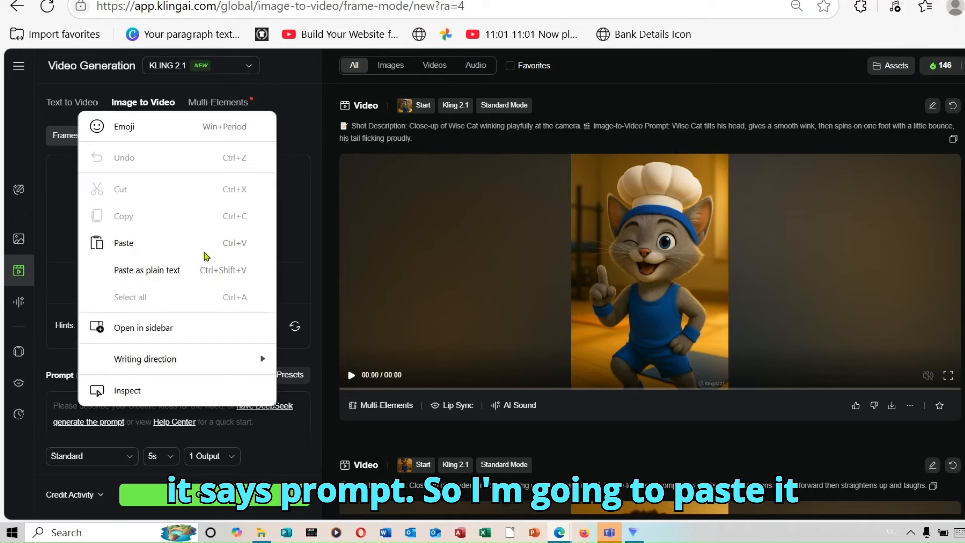
left_click(172, 246)
- Append Scene 1's image-to-video prompt from the Google Docs document to the Kling AI prompt and generate the video
key("ctrl+Tab")
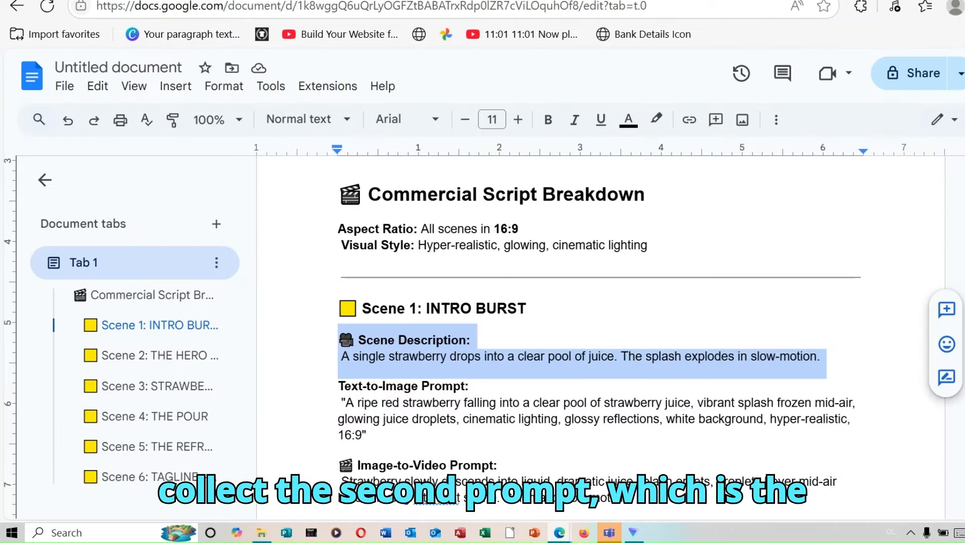
scroll(417, 386, "down", 2)
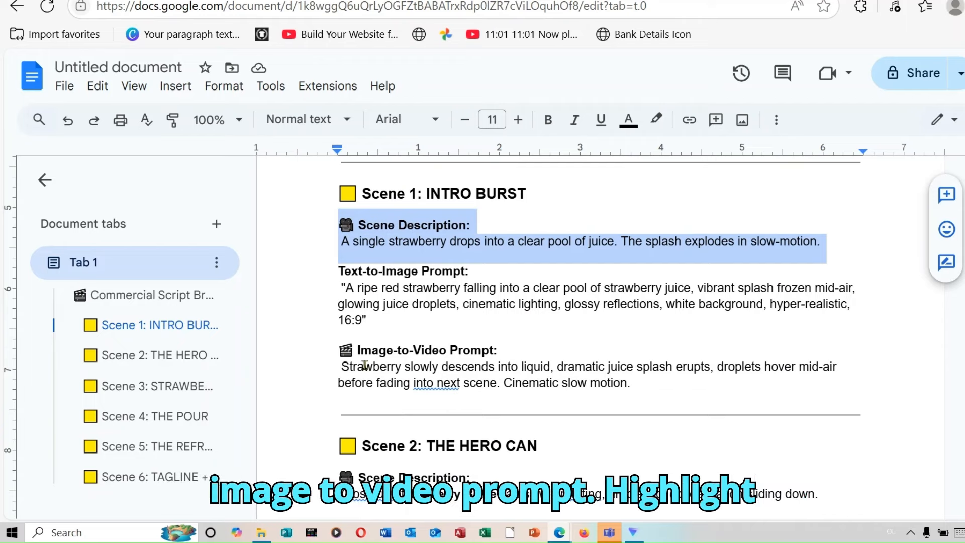
left_click_drag(339, 358, 659, 386)
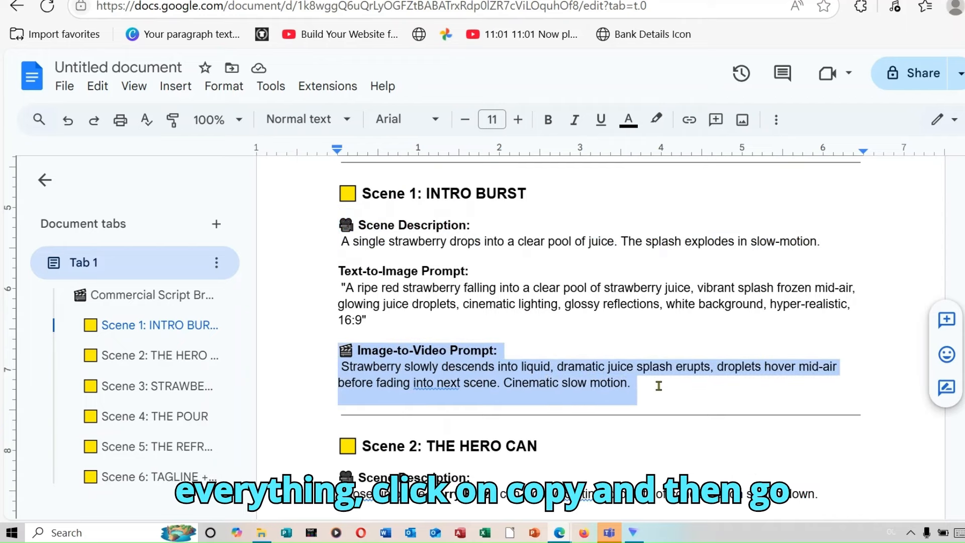
right_click(539, 388)
left_click(577, 158)
left_click(704, 1)
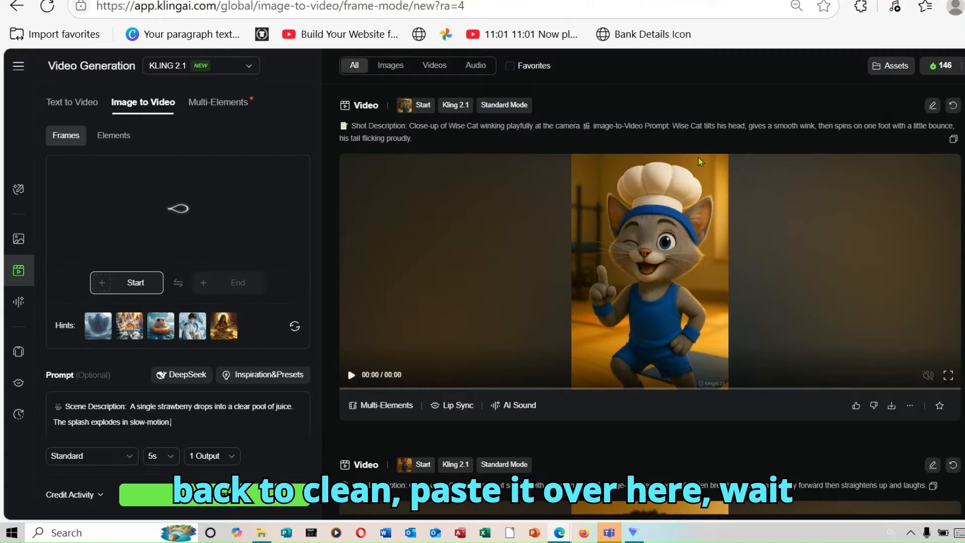
right_click(197, 427)
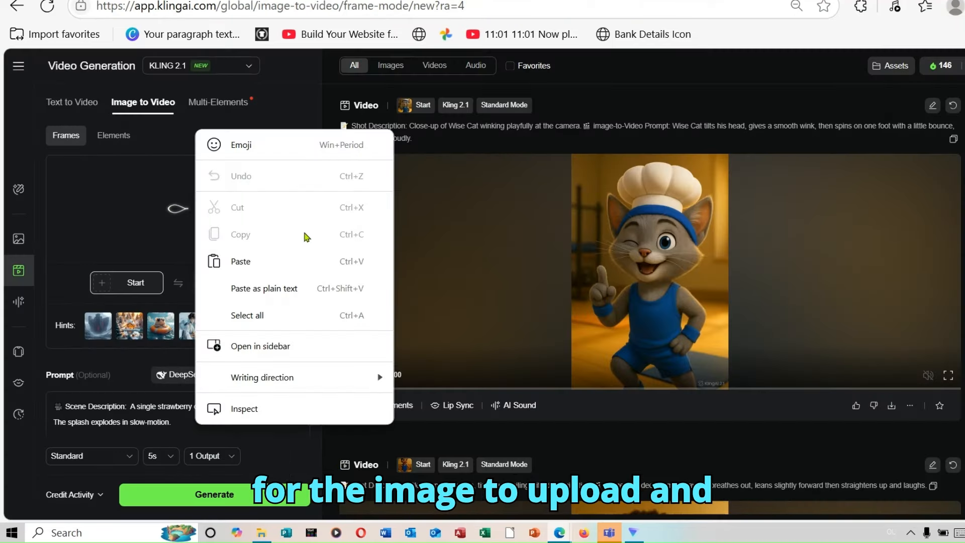
left_click(270, 262)
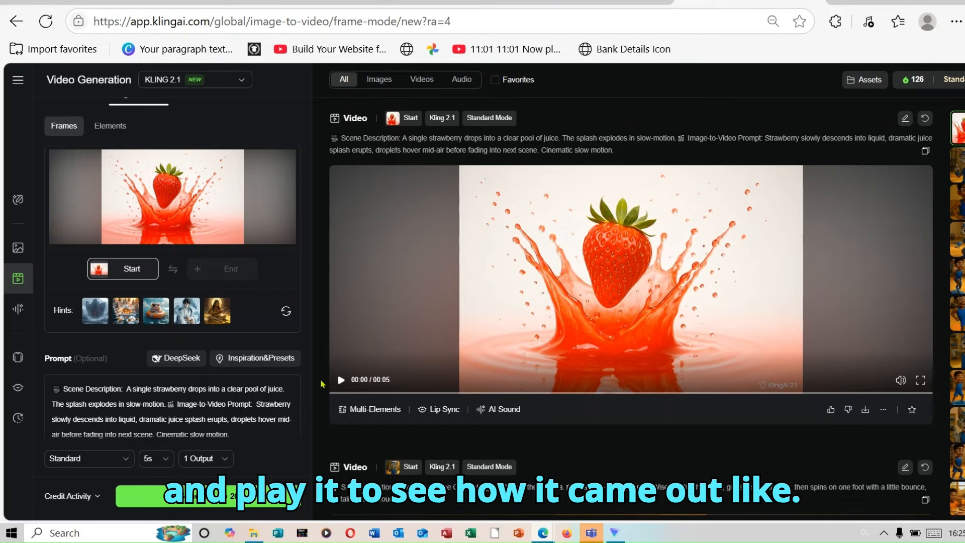
- Play the generated Scene 1 strawberry splash video briefly and pause it
left_click(340, 379)
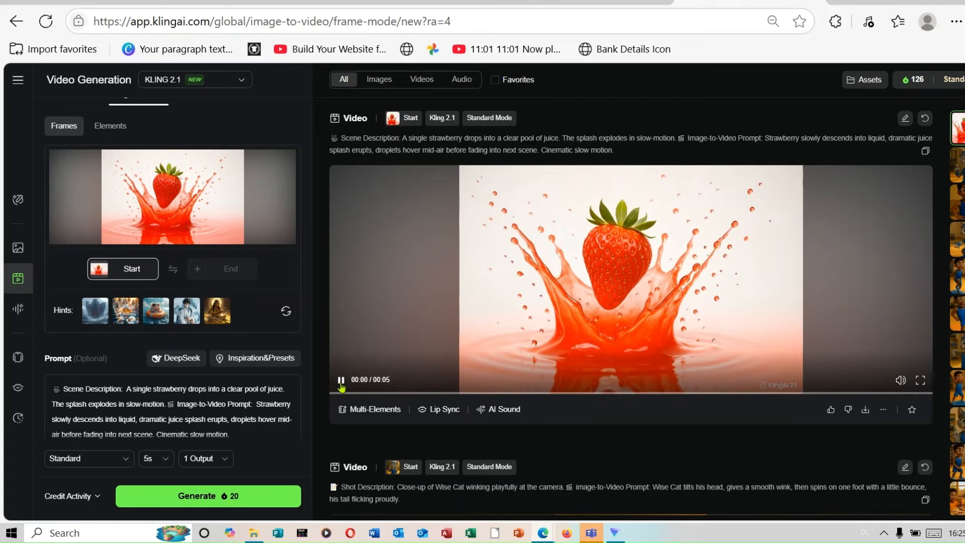
left_click(341, 380)
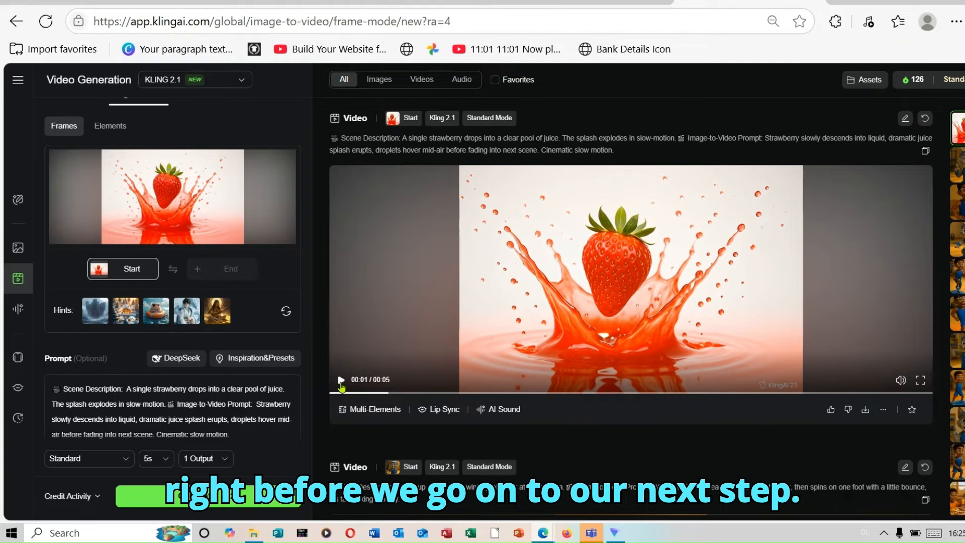
- Replace the start frame with the Berry Blaze can image 2.png
mouse_move(164, 196)
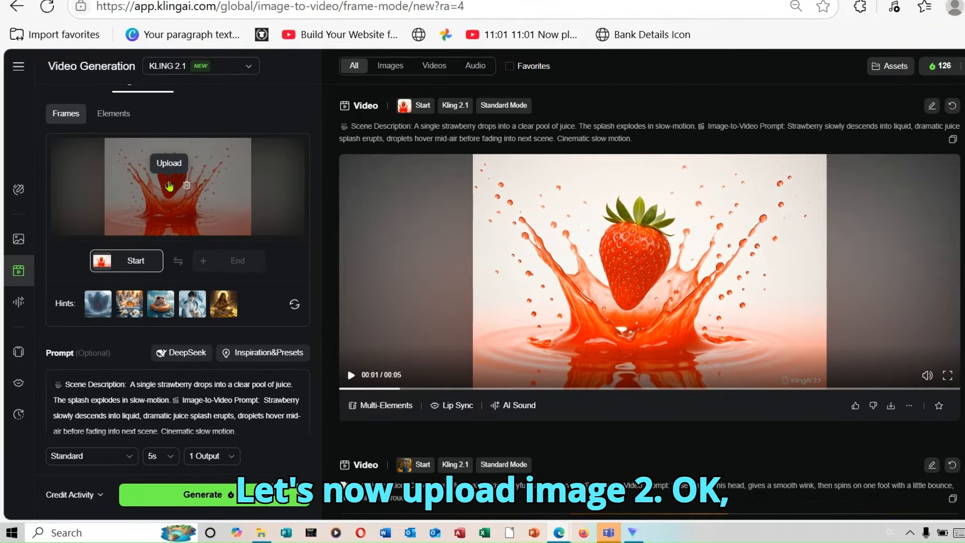
left_click(170, 186)
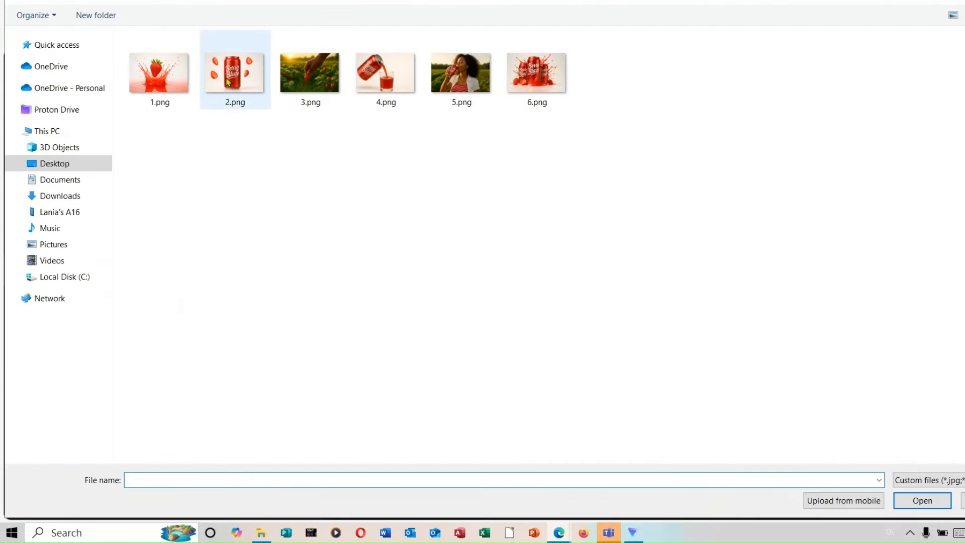
left_click(232, 81)
double_click(233, 82)
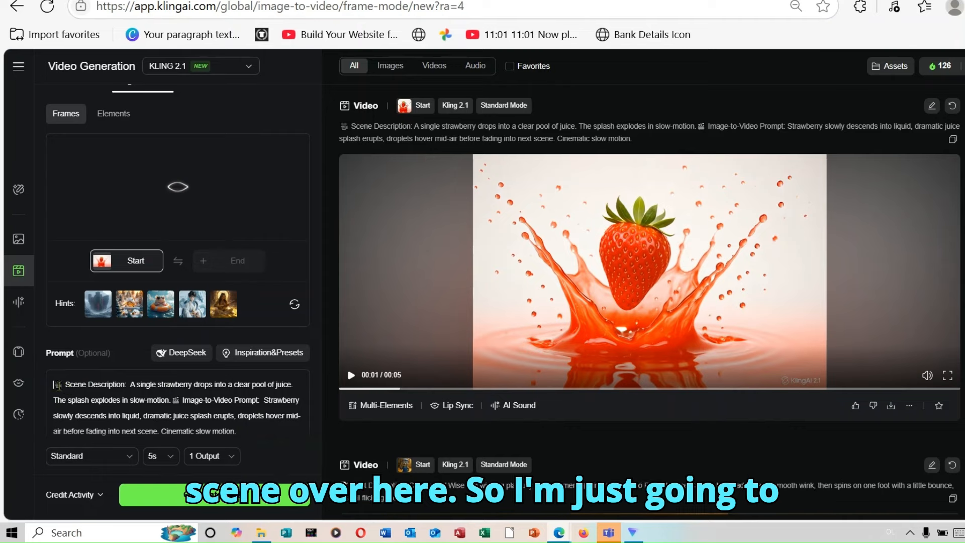
- Delete the whole Scene 1 text from the video prompt
scroll(69, 390, "down", 5)
key("ctrl+a")
left_click_drag(322, 491, 351, 474)
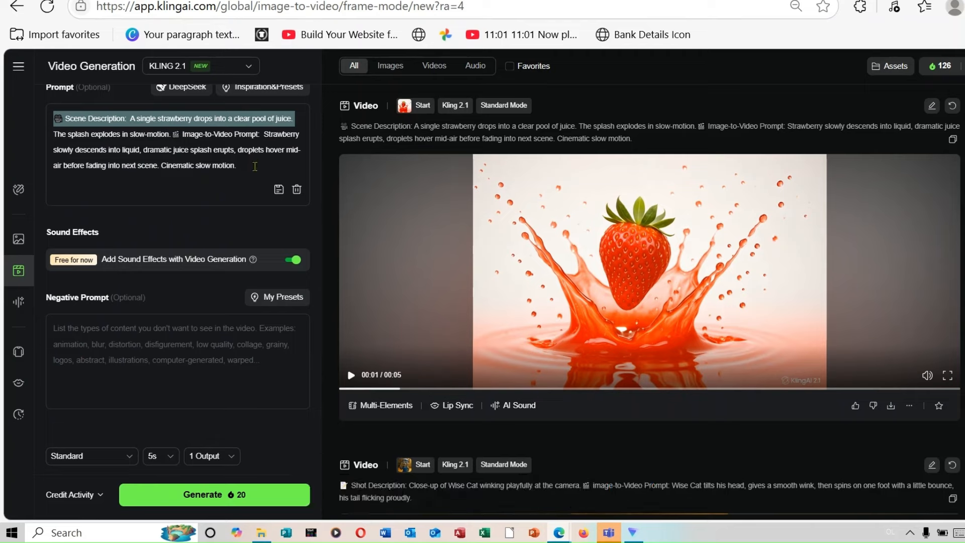
left_click_drag(255, 167, 40, 83)
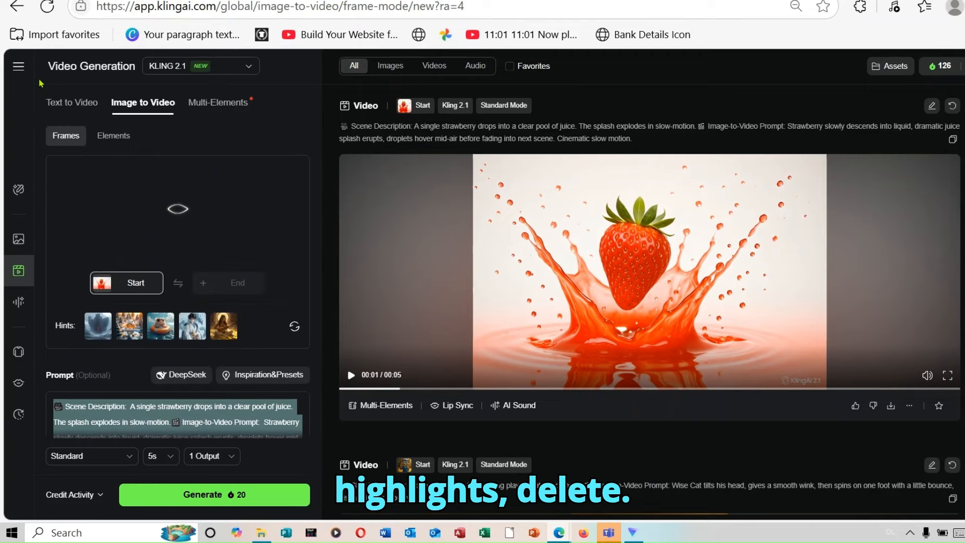
key("Delete")
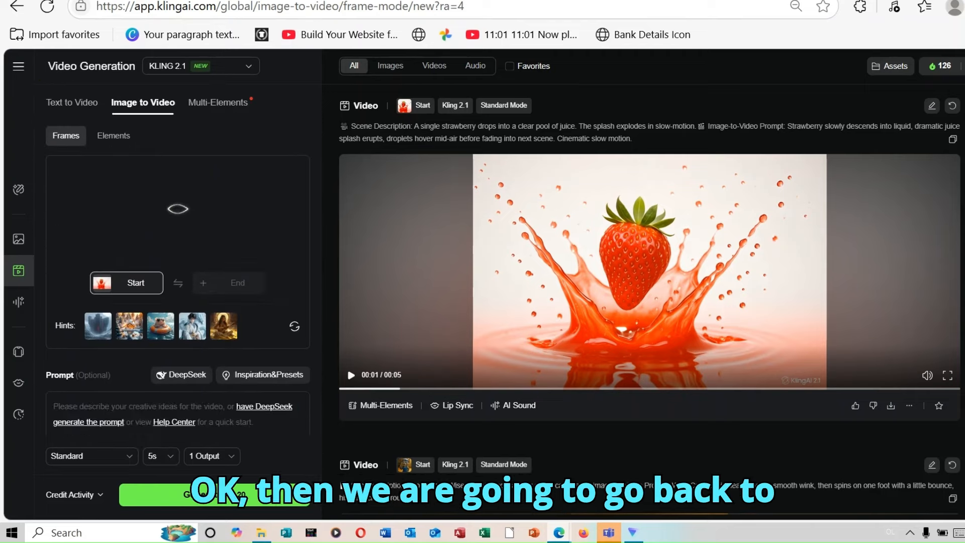
- Copy Scene 2's scene description from the Google Docs document and paste it into the empty Kling AI prompt
left_click(476, 1)
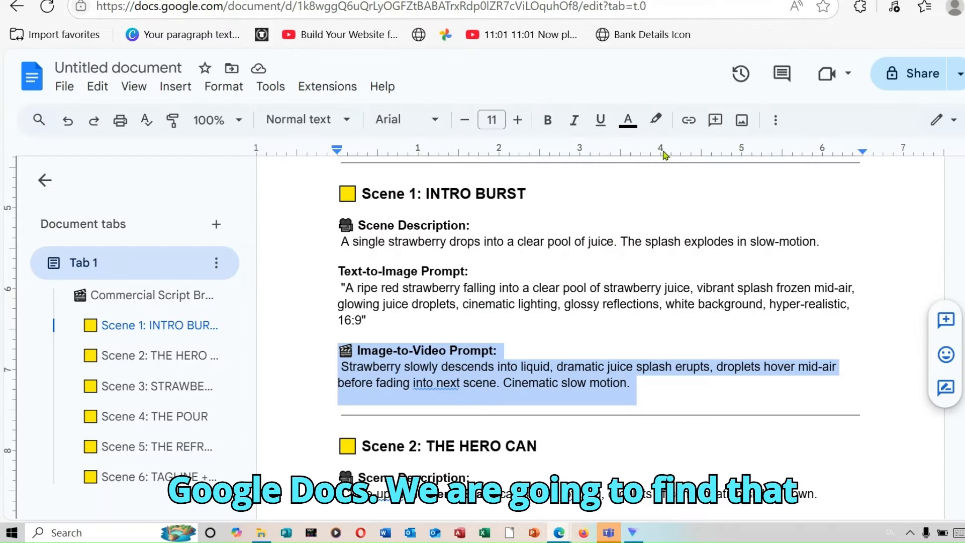
scroll(353, 334, "down", 4)
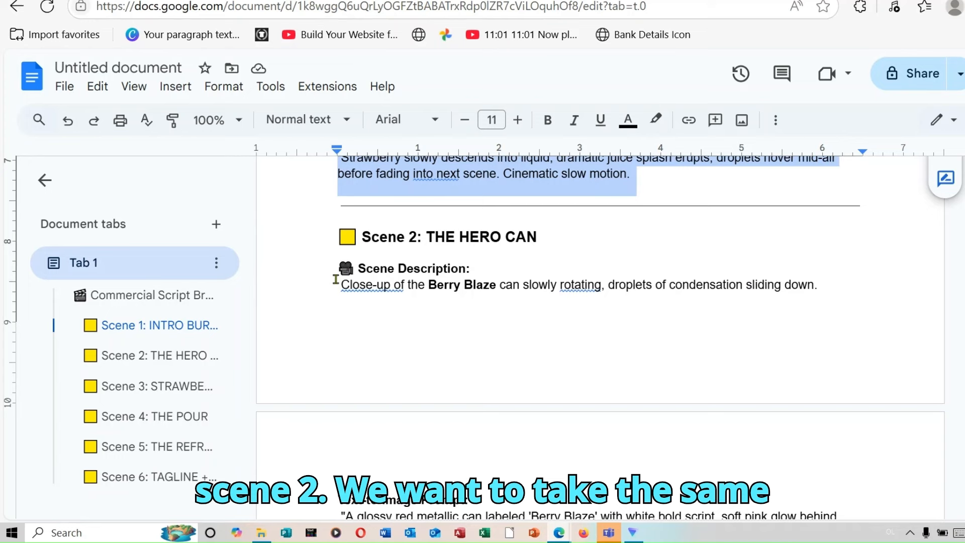
left_click_drag(336, 272, 866, 327)
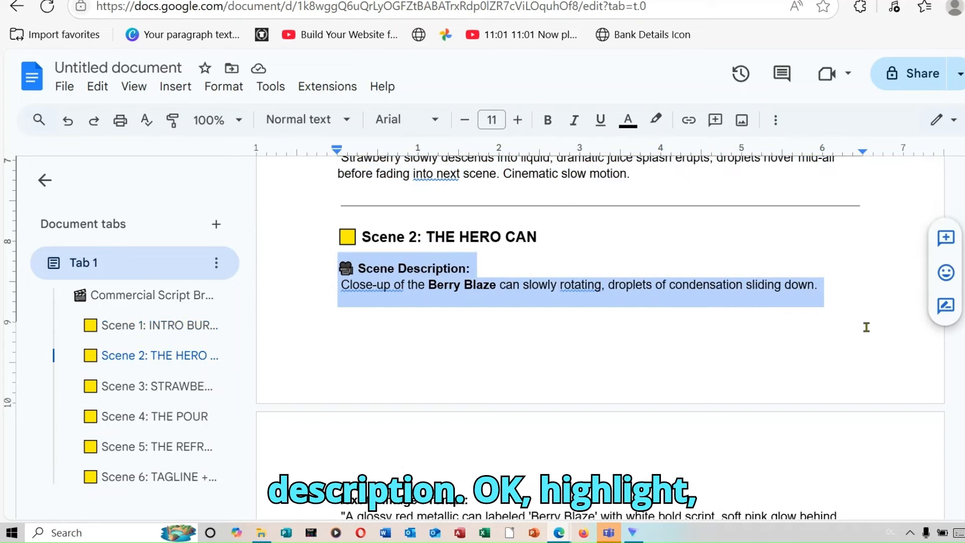
right_click(756, 298)
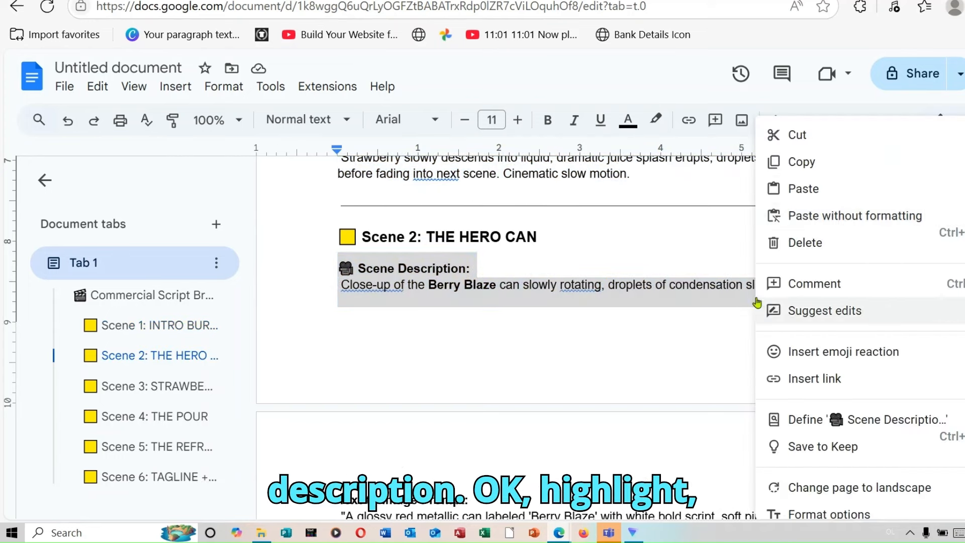
left_click(829, 166)
key("ctrl+Tab")
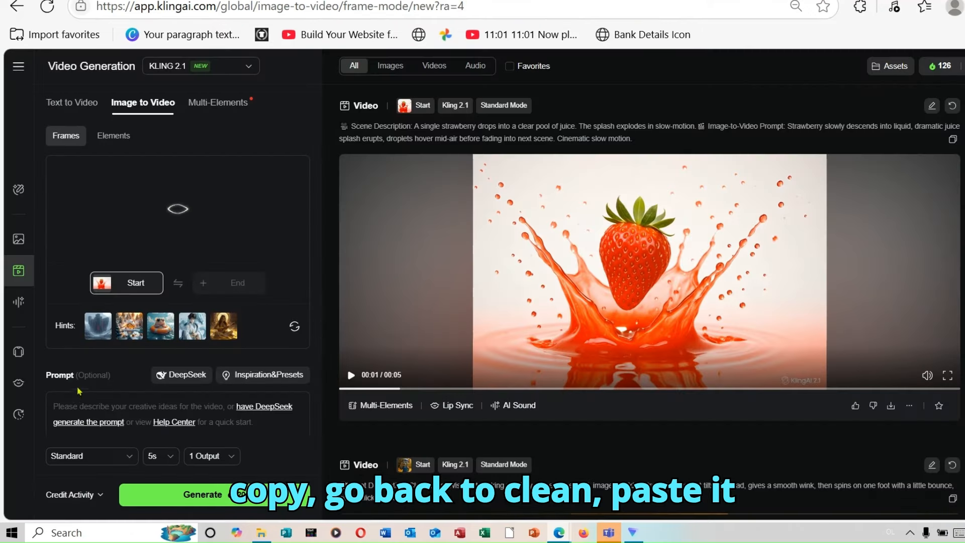
right_click(65, 408)
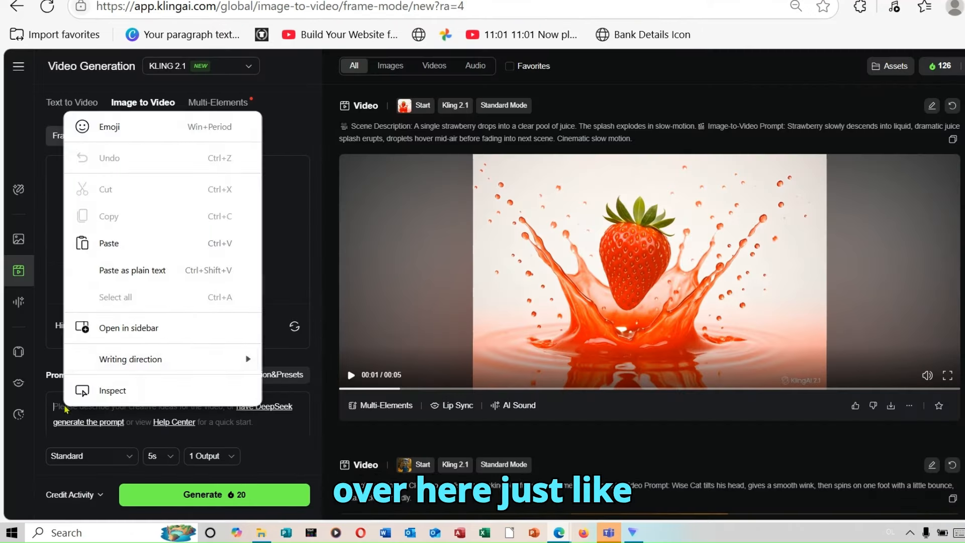
left_click(144, 244)
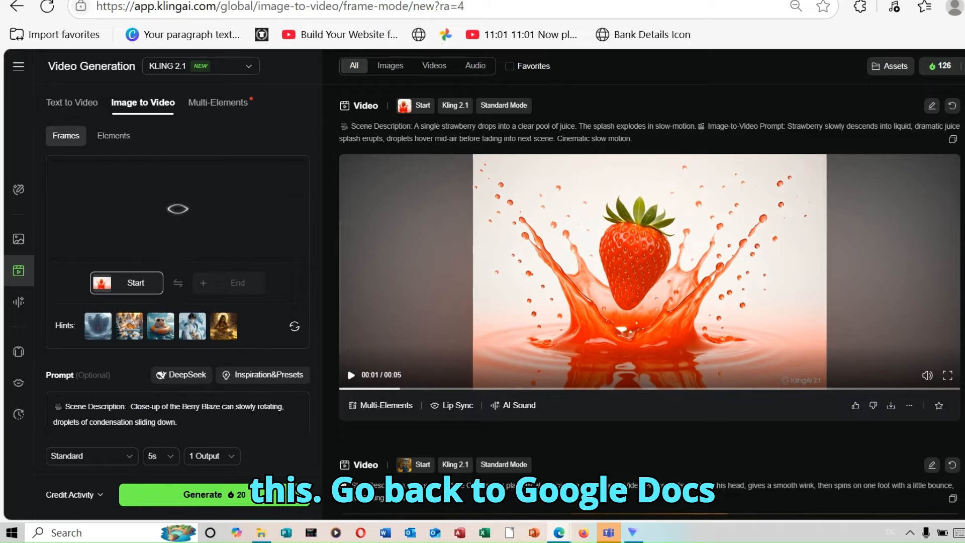
- Copy Scene 2's Image-to-Video prompt from the Google Docs document and paste it after the scene description in the Kling AI prompt
key("ctrl+Tab")
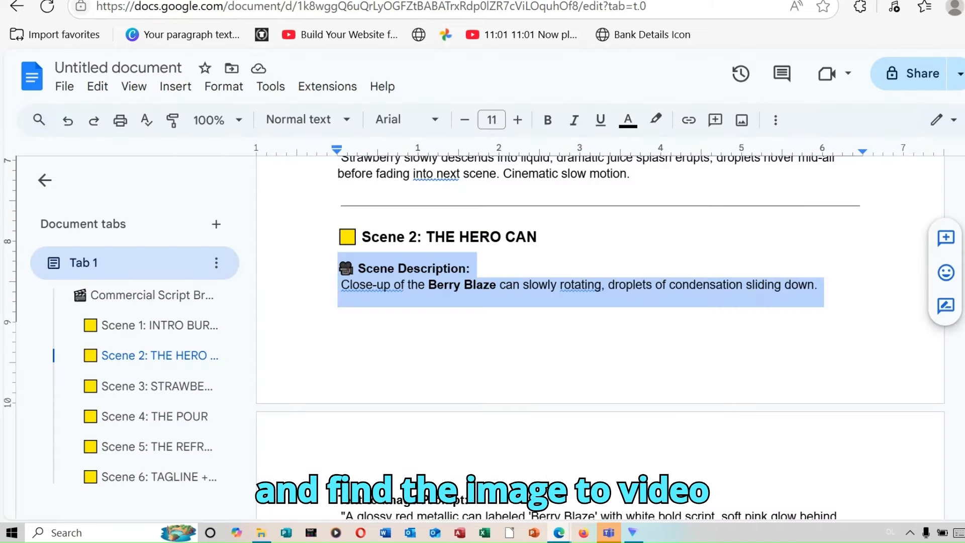
scroll(599, 332, "down", 5)
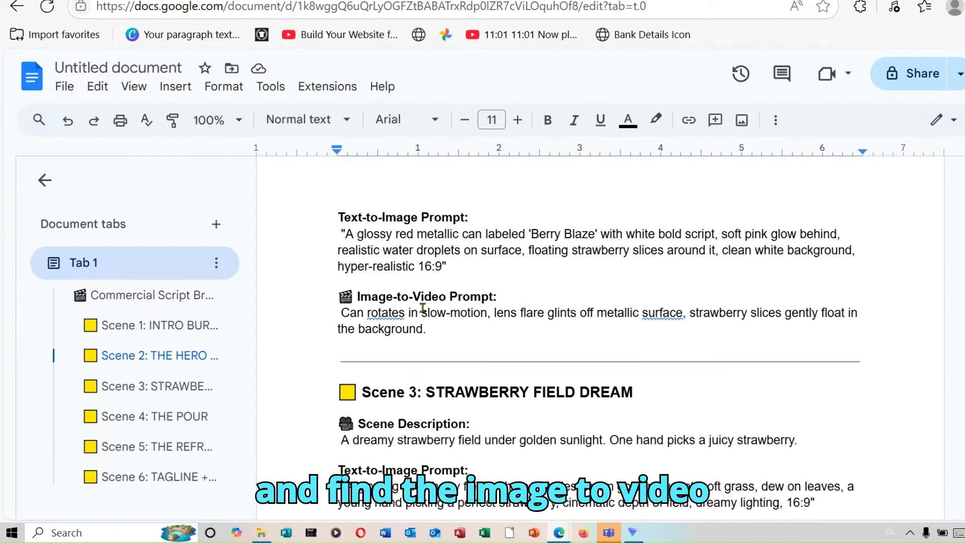
left_click_drag(336, 300, 450, 328)
right_click(393, 318)
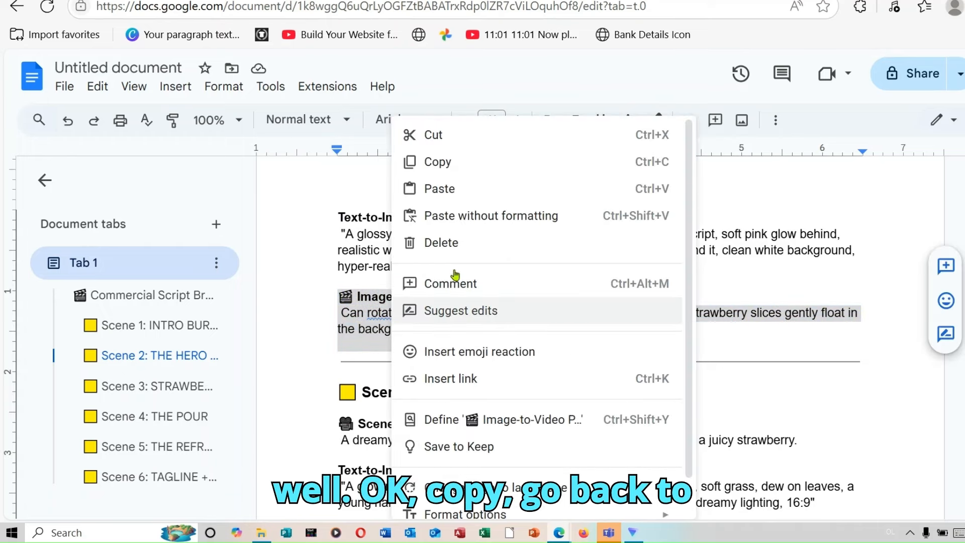
left_click(478, 162)
key("ctrl+Tab")
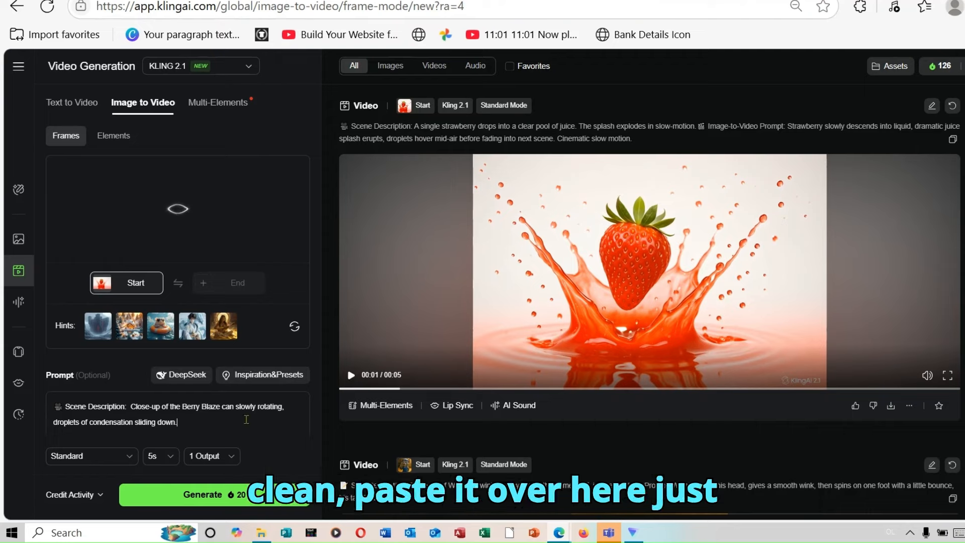
right_click(195, 422)
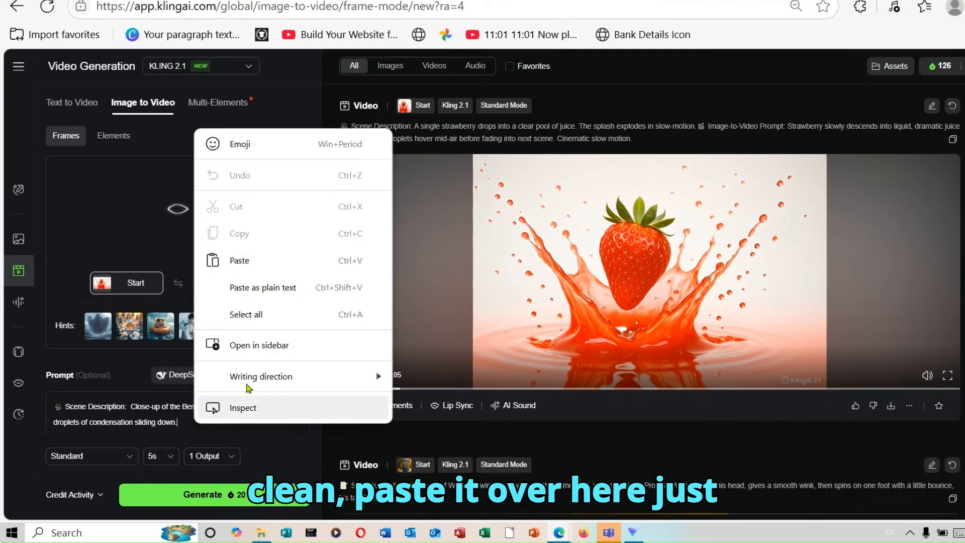
left_click(261, 261)
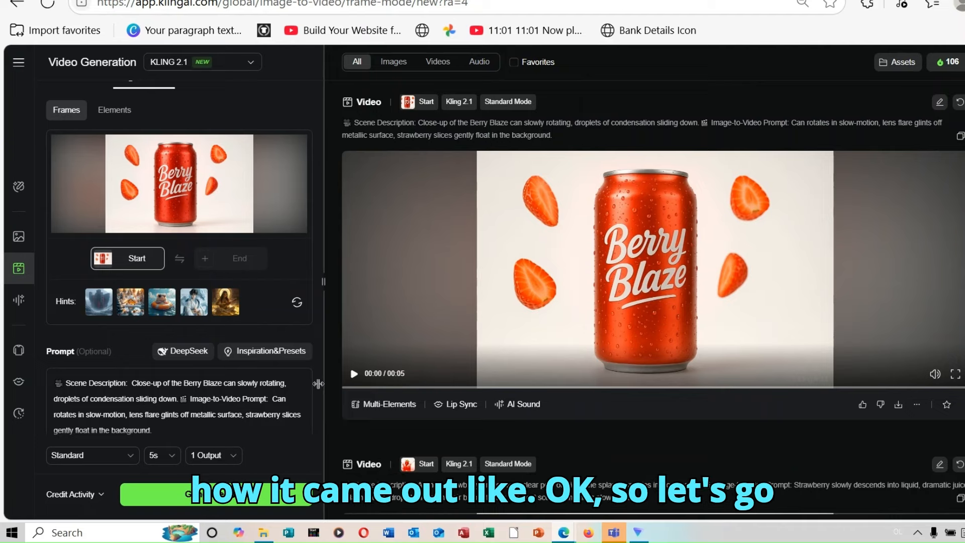
- Play the generated Scene 2 video of the rotating Berry Blaze can
left_click(354, 374)
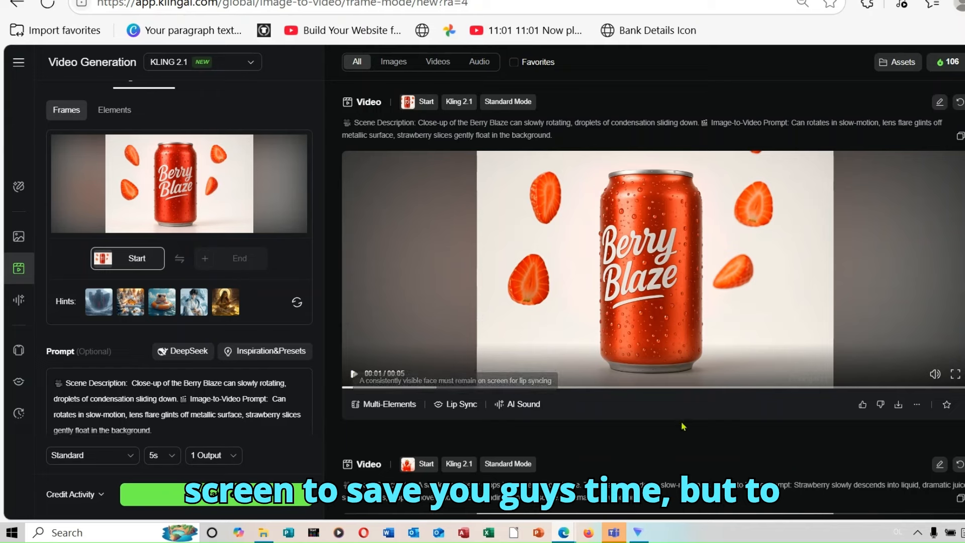
mouse_move(900, 408)
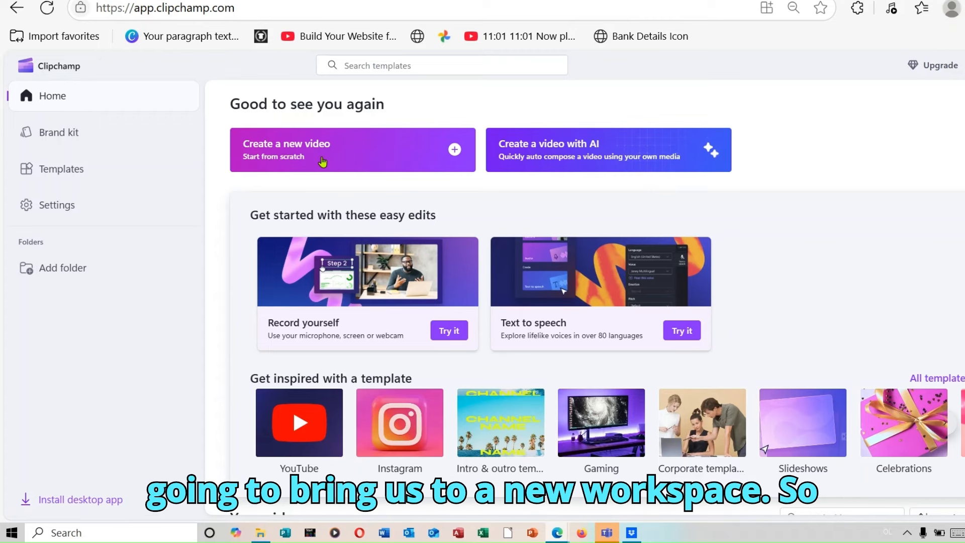
- Create a new video from scratch in Clipchamp and import the clips 7.mp4 through 12.mp4
left_click(323, 161)
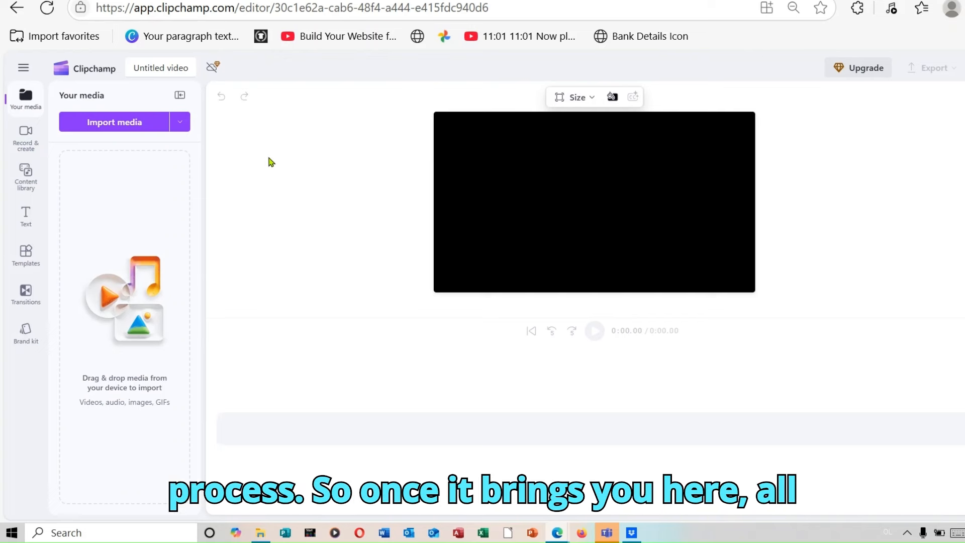
left_click(135, 130)
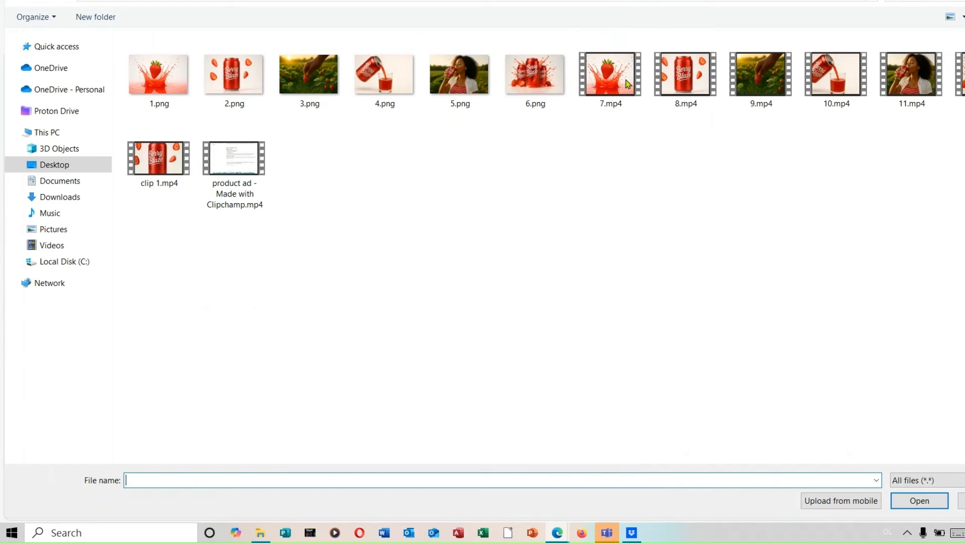
left_click_drag(599, 36, 964, 78)
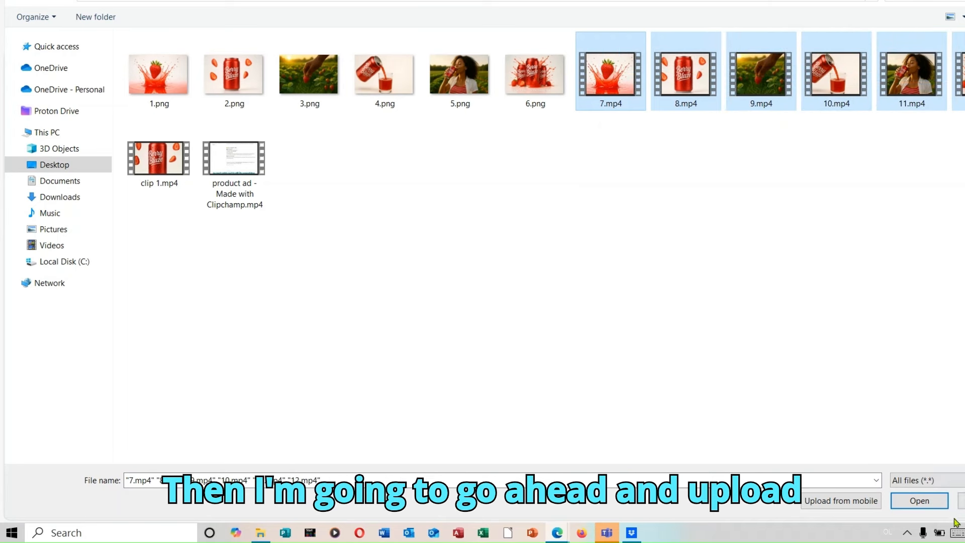
left_click(935, 505)
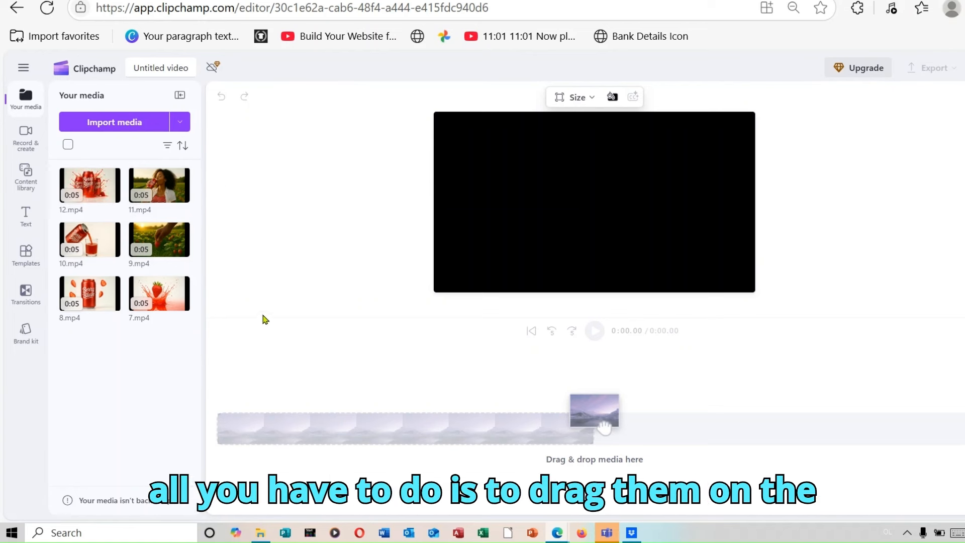
- Place the strawberry splash clip 7.mp4 at the start of the timeline and make it fill the video frame
left_click_drag(156, 297, 250, 432)
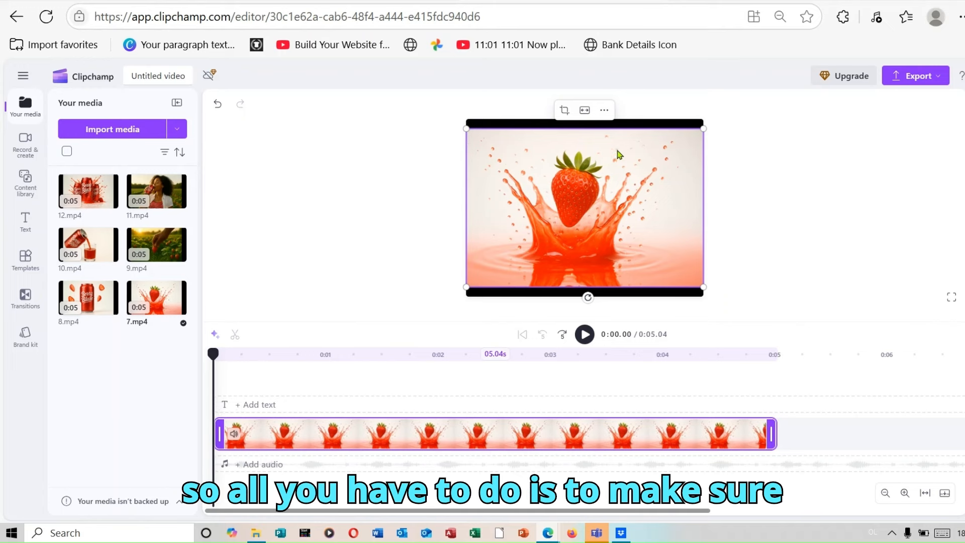
left_click(585, 113)
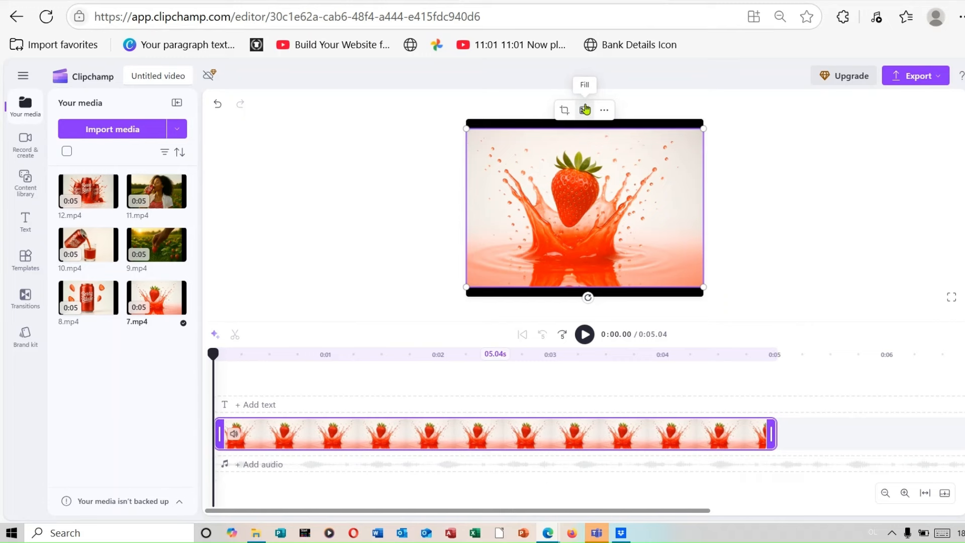
left_click(586, 113)
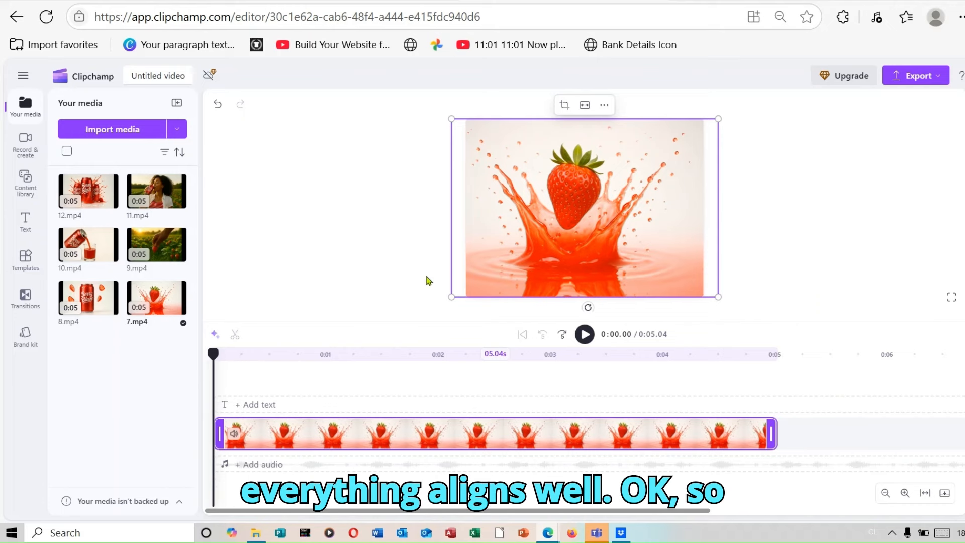
- Append the can clip 8.mp4 directly after 7.mp4 on the timeline and make it fill the video frame
mouse_move(69, 298)
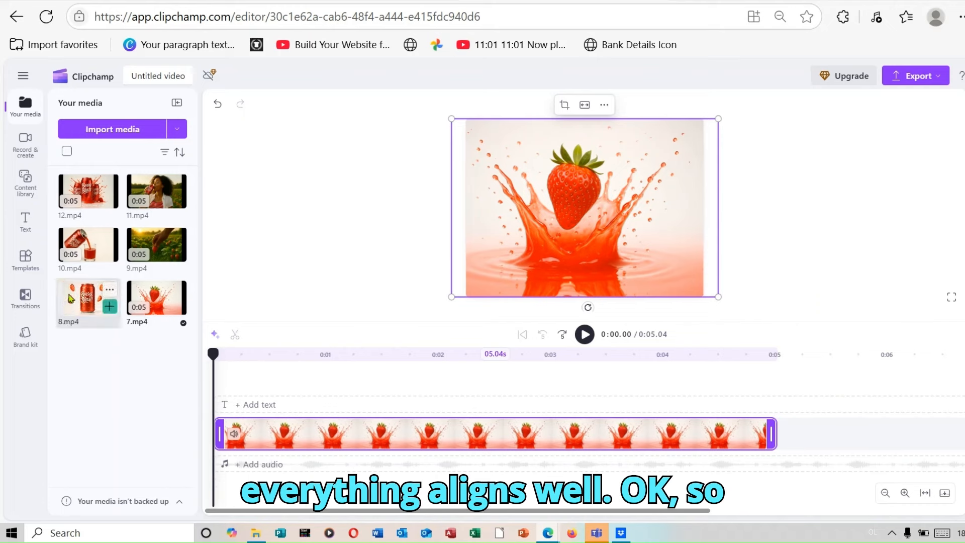
left_click_drag(70, 298, 780, 428)
left_click(803, 385)
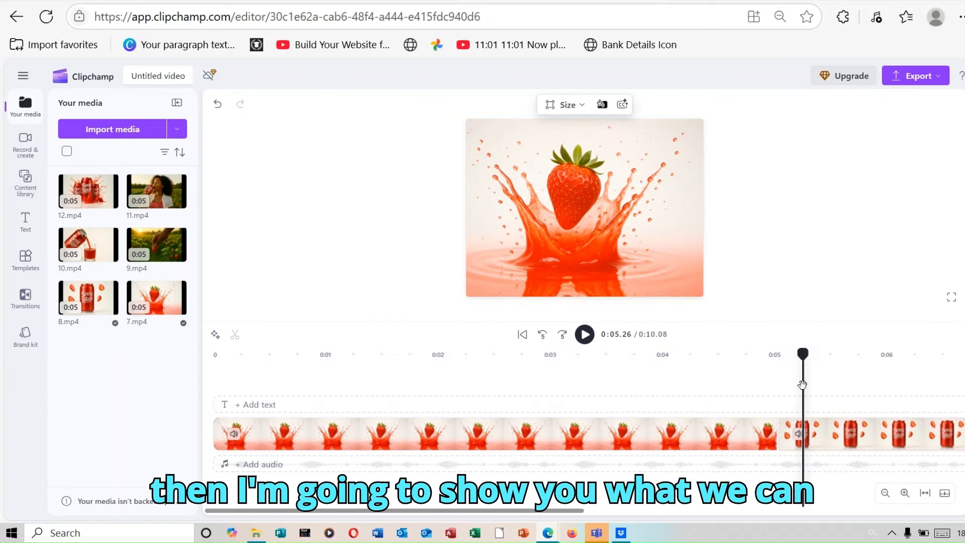
left_click(538, 142)
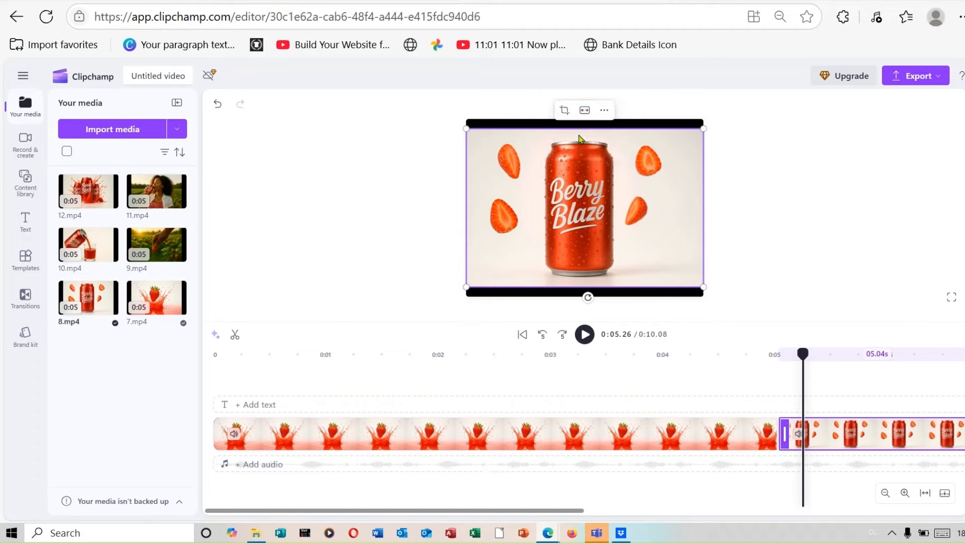
left_click(585, 110)
- Append 9.mp4 to the timeline after the can clip, and make both it and the 11.mp4 clip fill the video frame
left_click_drag(398, 510, 741, 510)
left_click_drag(157, 245, 659, 433)
left_click(748, 405)
left_click(578, 146)
left_click(584, 110)
left_click_drag(593, 510, 830, 510)
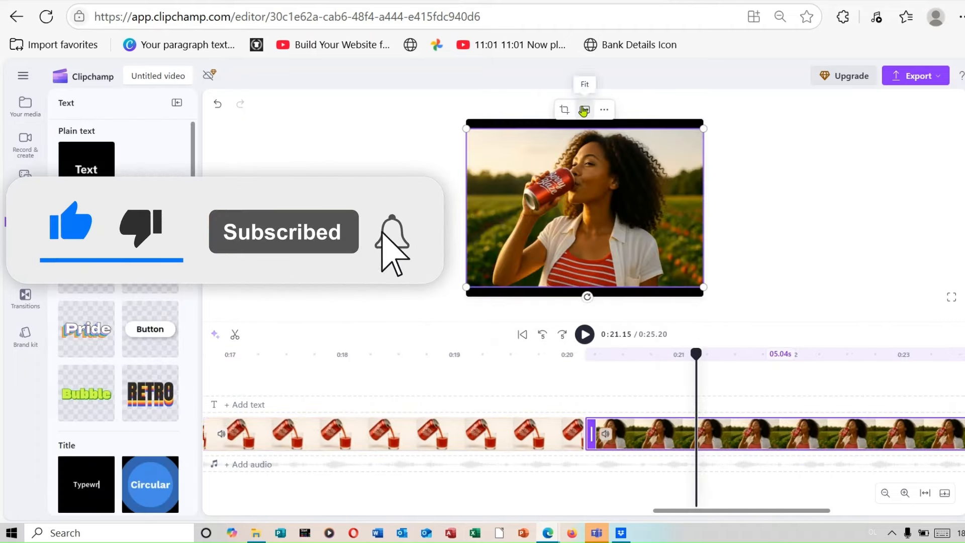
left_click(585, 110)
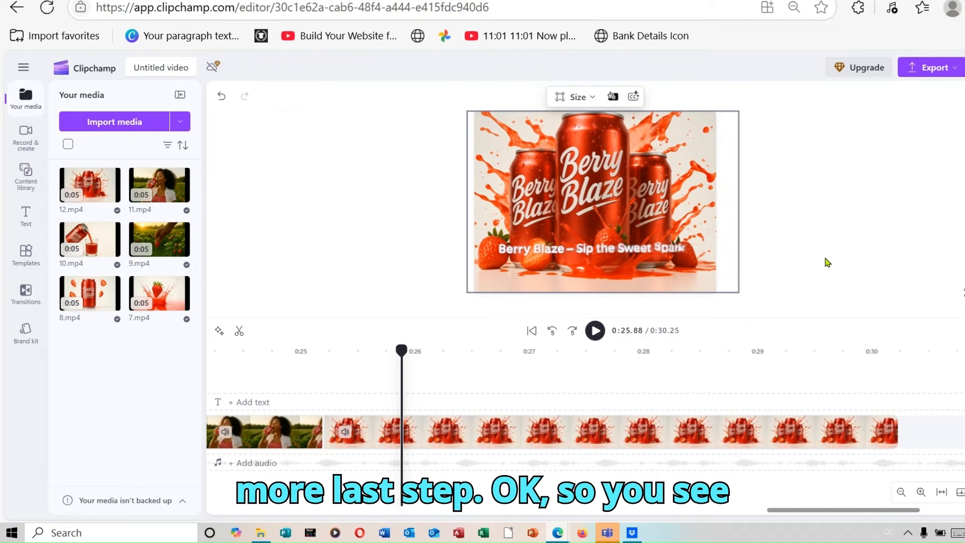
- Add a text-to-speech voiceover at 0:25.88 with the text "Berry Blaze – Sip the Sweet Spark." and save it
left_click(656, 427)
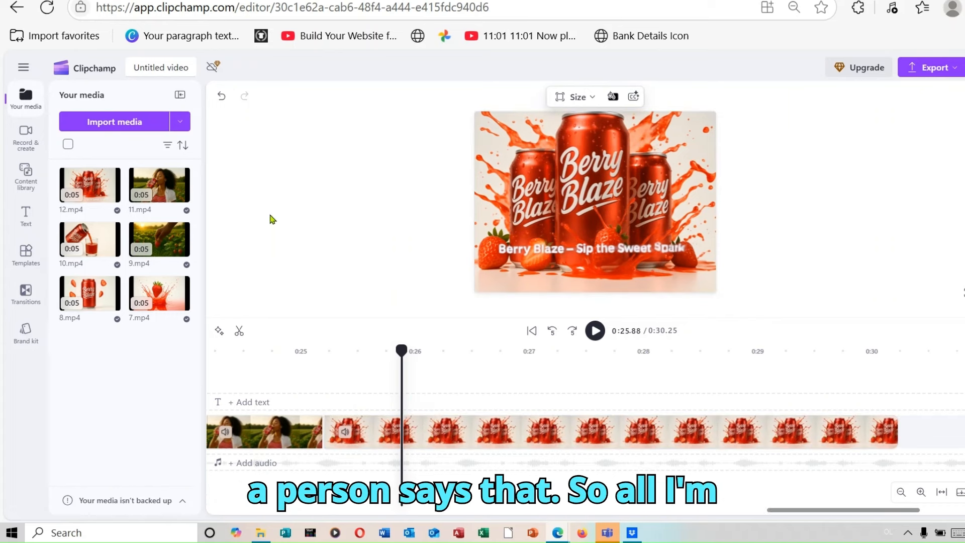
left_click(22, 143)
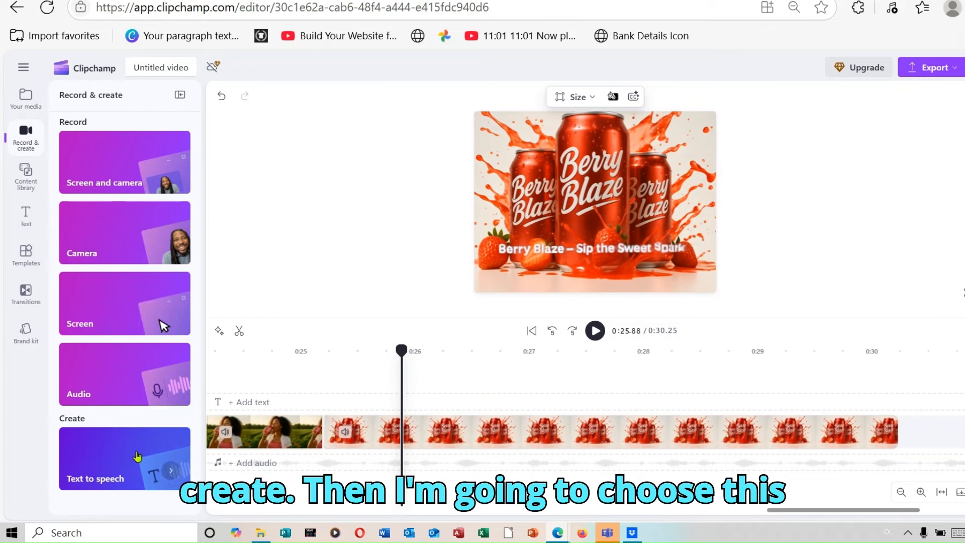
left_click(109, 470)
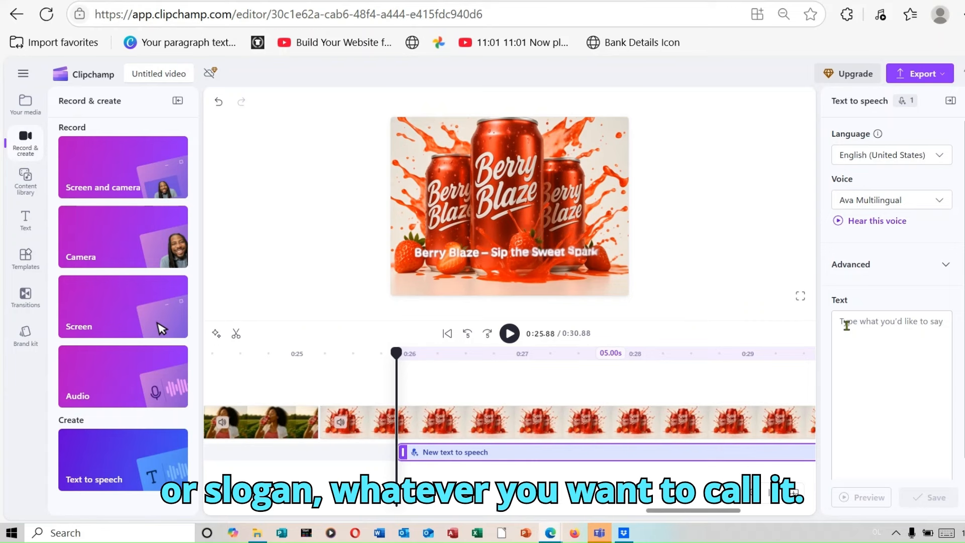
right_click(864, 326)
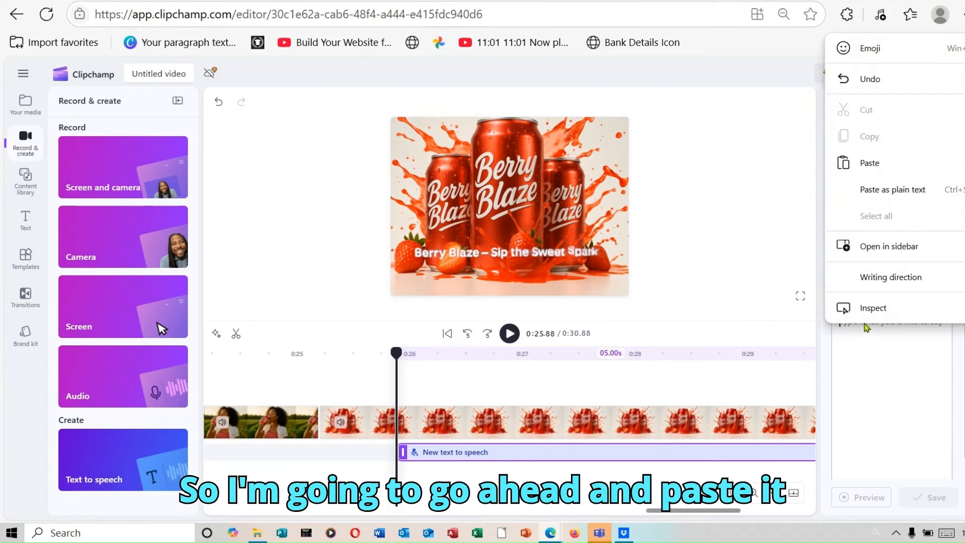
left_click(888, 164)
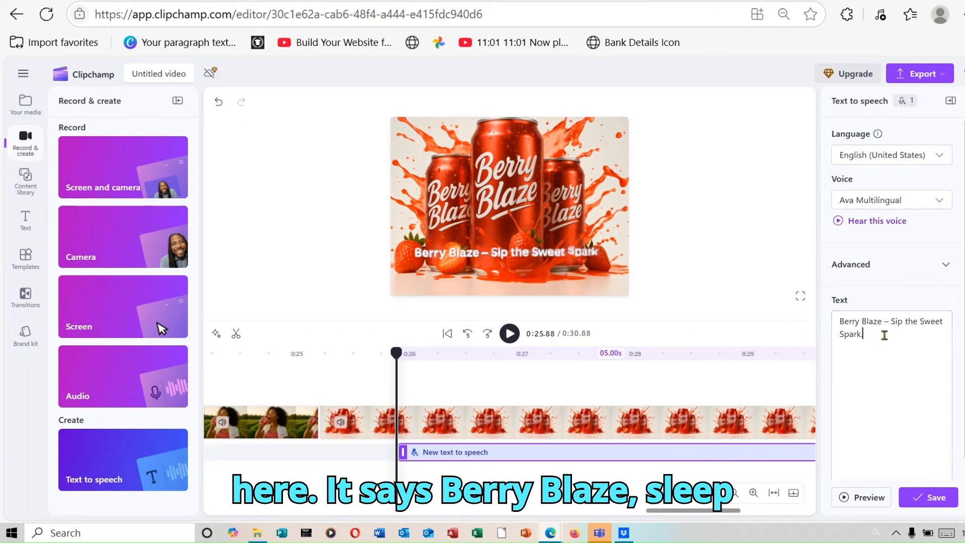
type(".")
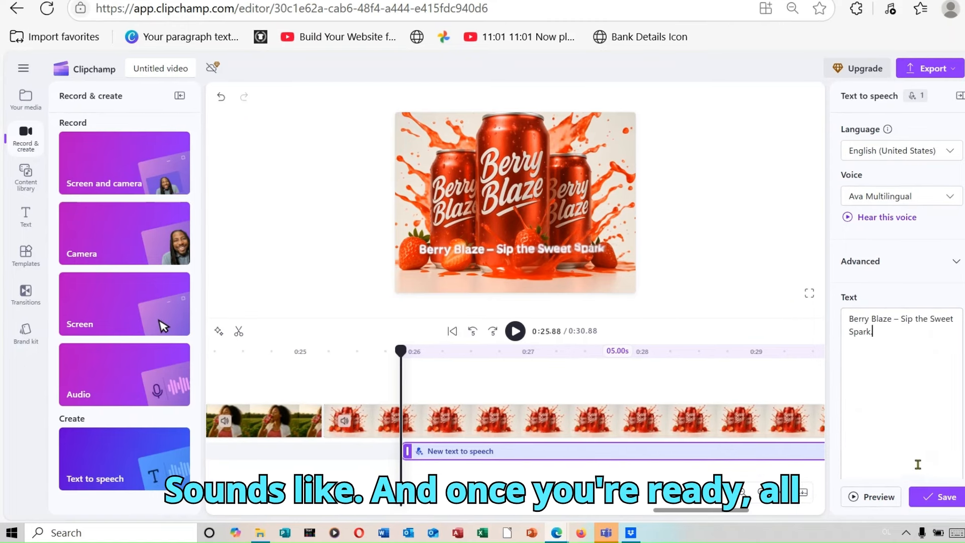
left_click(943, 497)
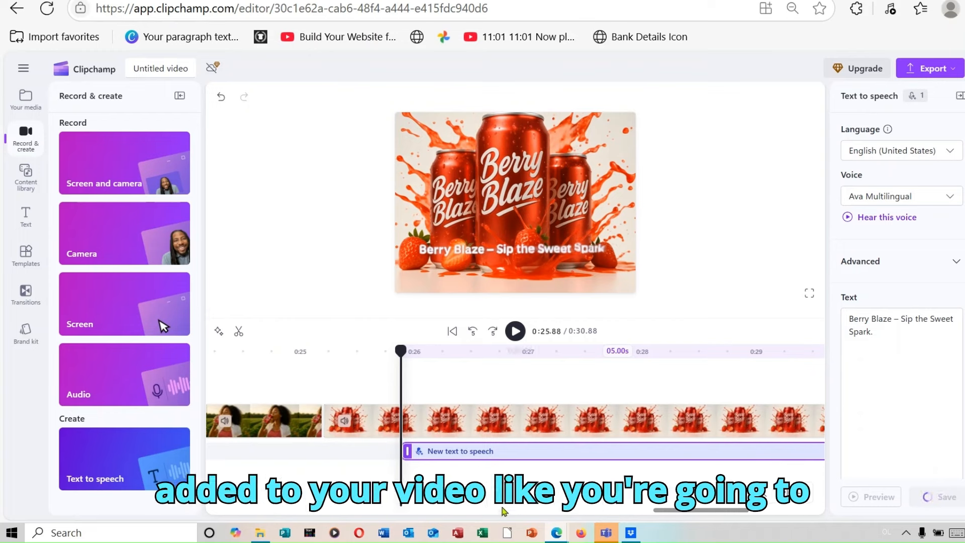
left_click(475, 437)
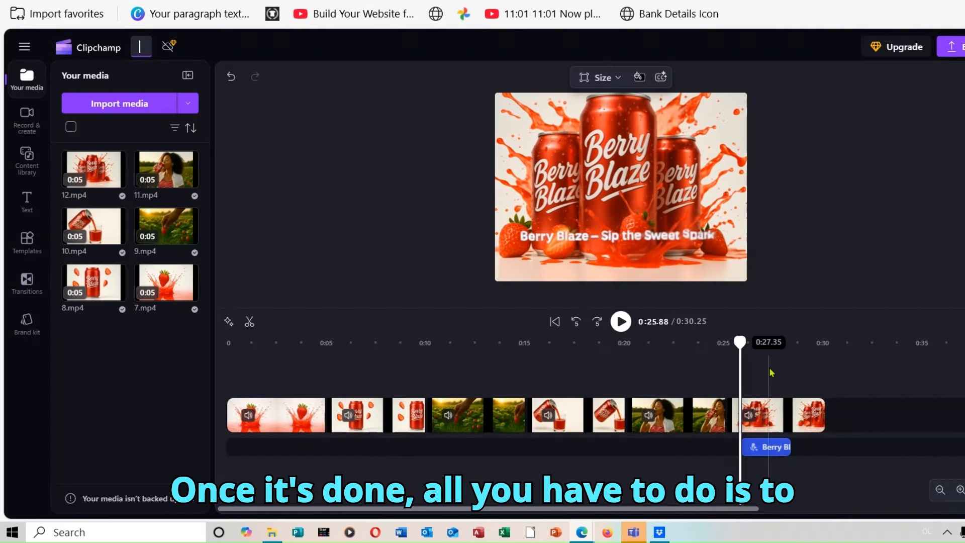
- Position the slogan voiceover clip beneath the final 12.mp4 scene, starting at about 0:25.88 where the tagline appears
left_click(780, 451)
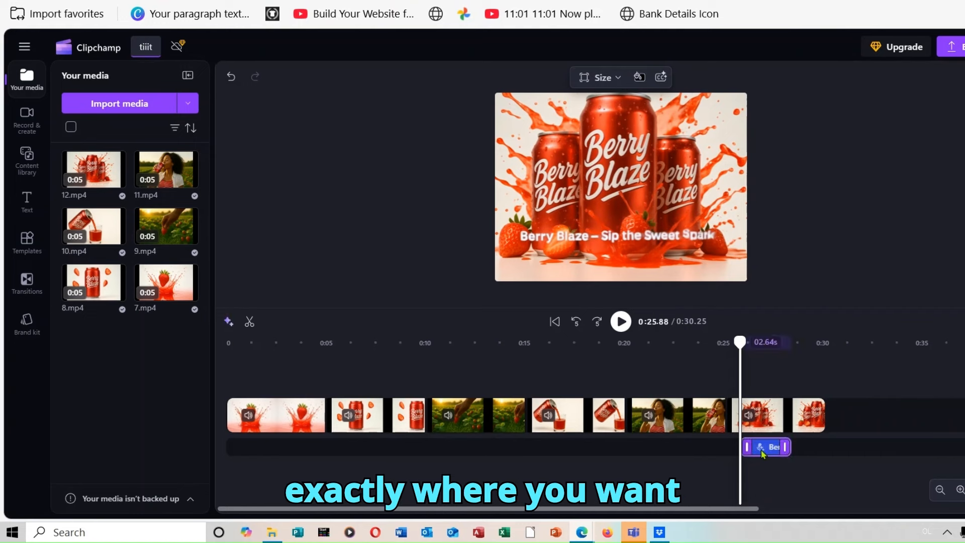
mouse_move(777, 453)
left_mouse_down()
mouse_move(759, 449)
mouse_move(777, 451)
mouse_move(770, 454)
left_mouse_up()
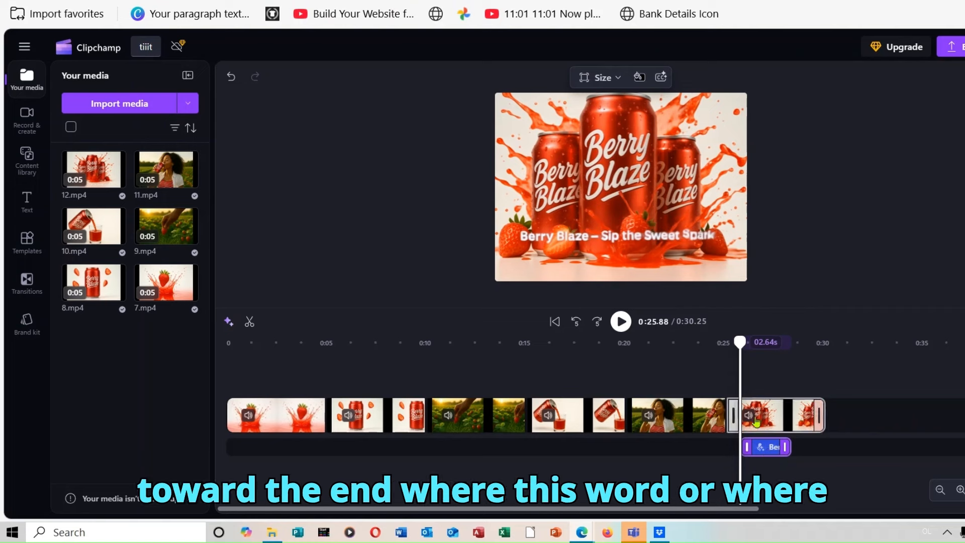
left_click(573, 205)
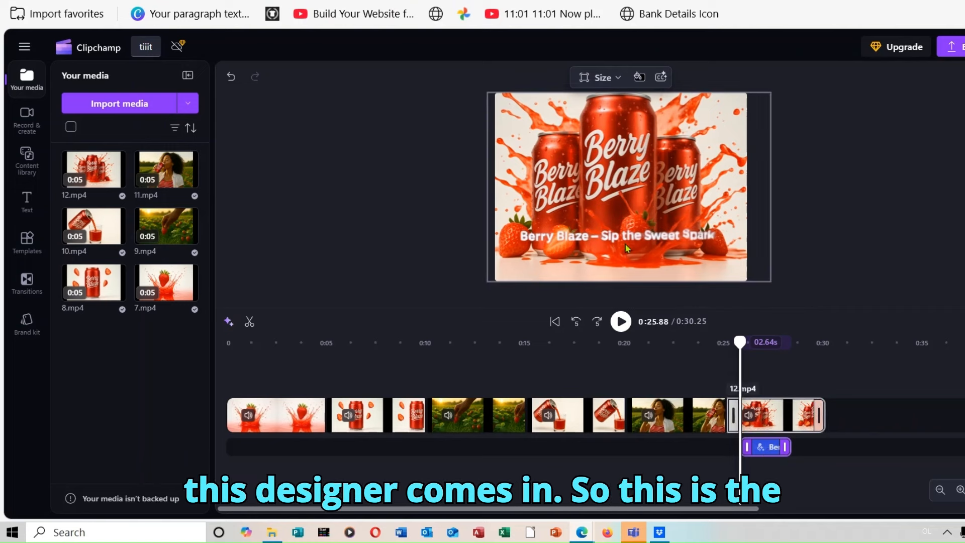
left_click(769, 470)
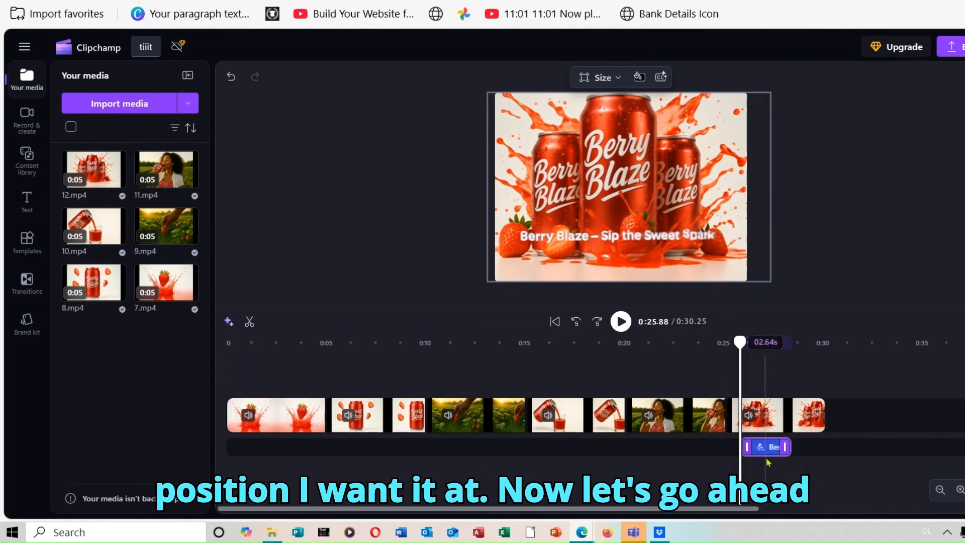
left_click(767, 455)
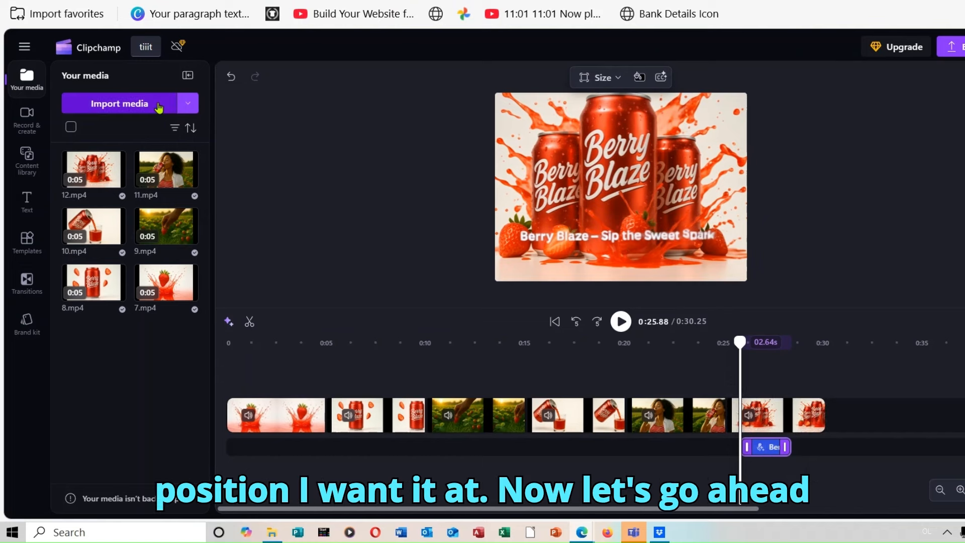
- Replace the project title with the placeholder name "ttttteee"
left_click(158, 47)
key("BackSpace")
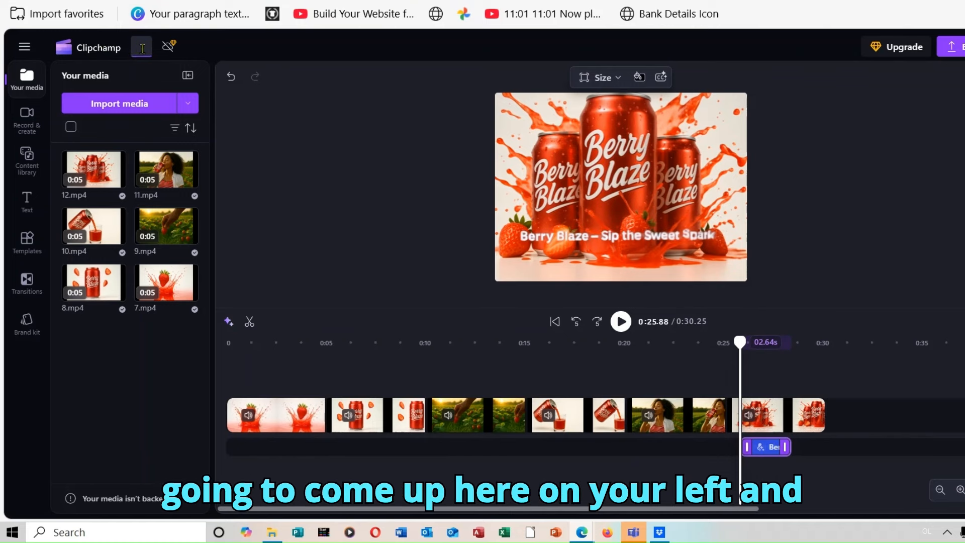
type("itttt")
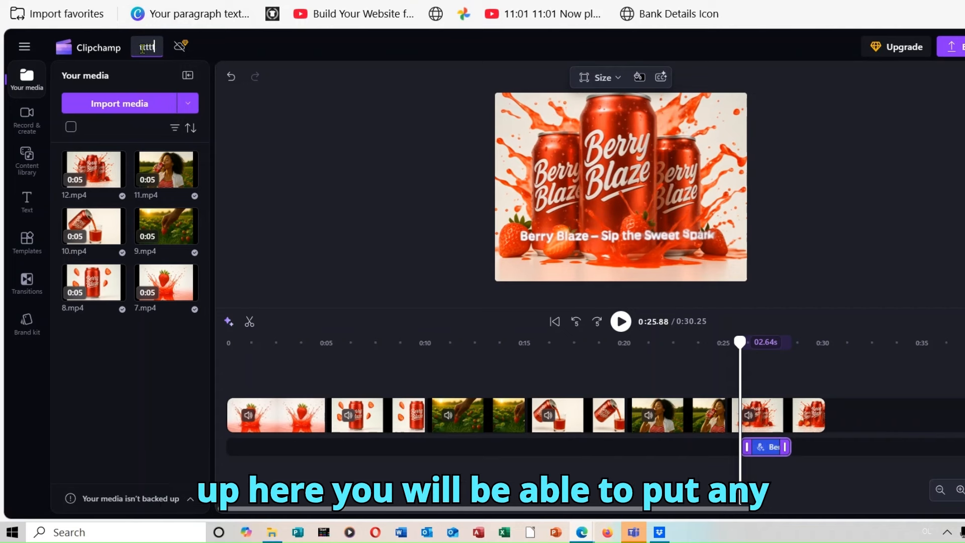
type("eee")
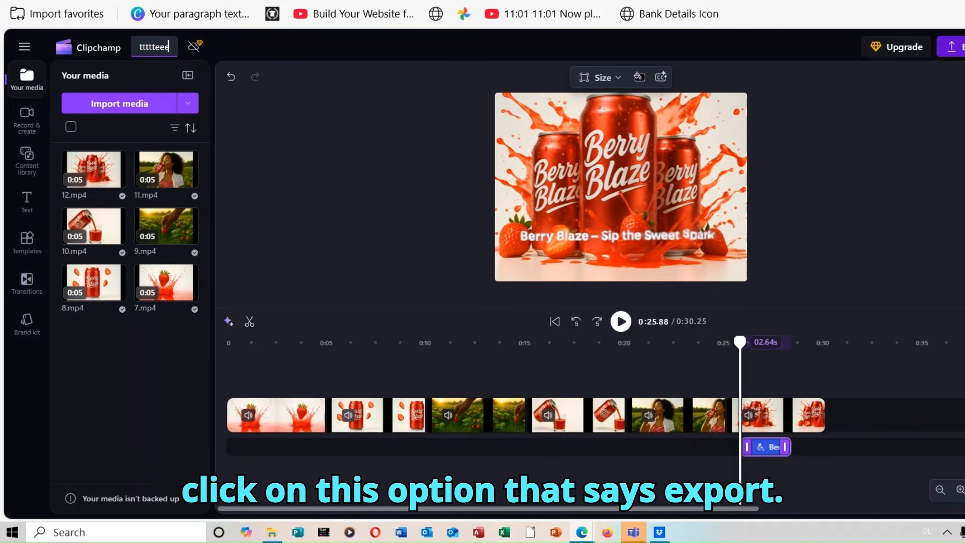
- Open the video quality options for exporting the finished commercial
left_click(952, 47)
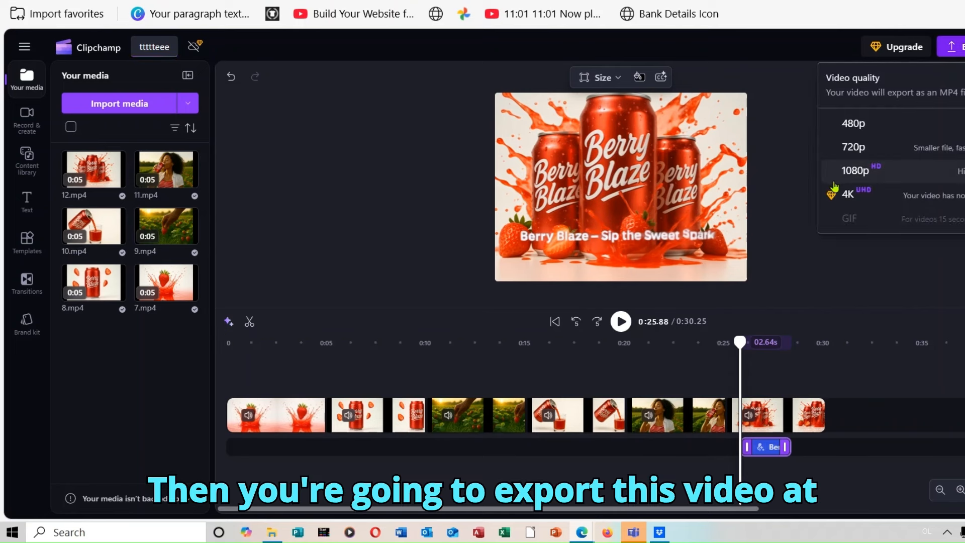